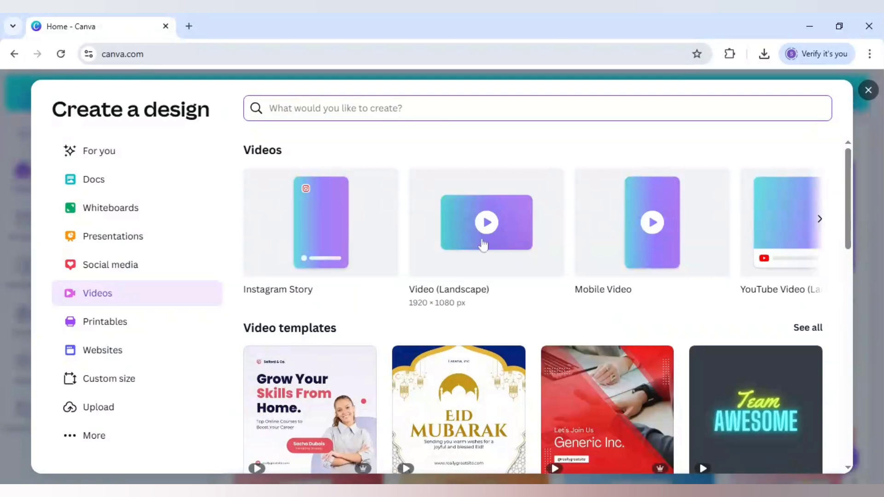
Step: Create a 1920 × 1080 px landscape video and set its page background to the solid colour #01FE00
left_click(483, 244)
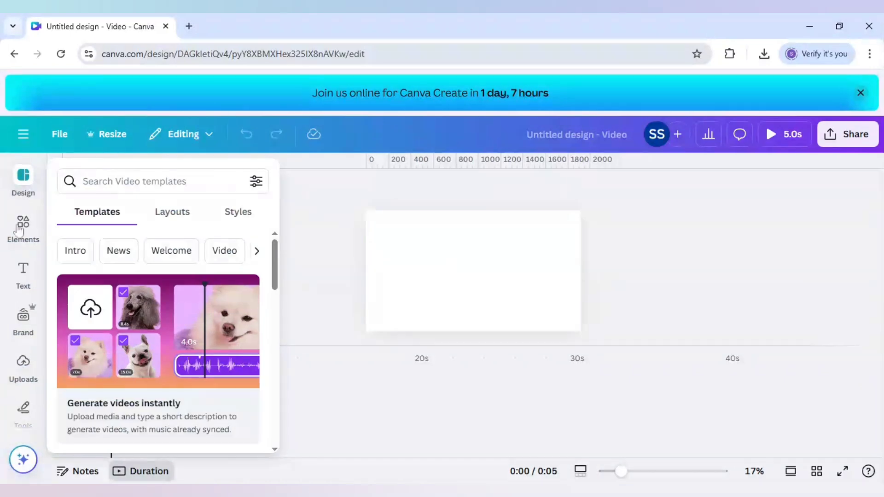
left_click(395, 272)
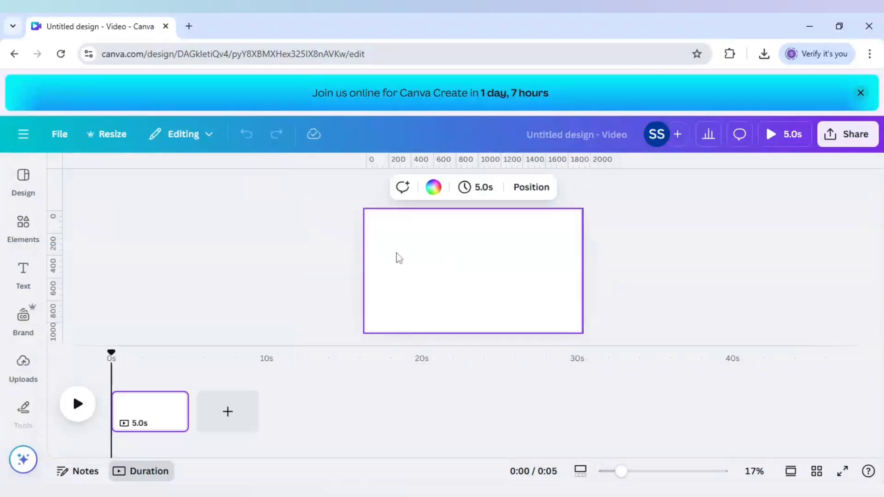
left_click(433, 187)
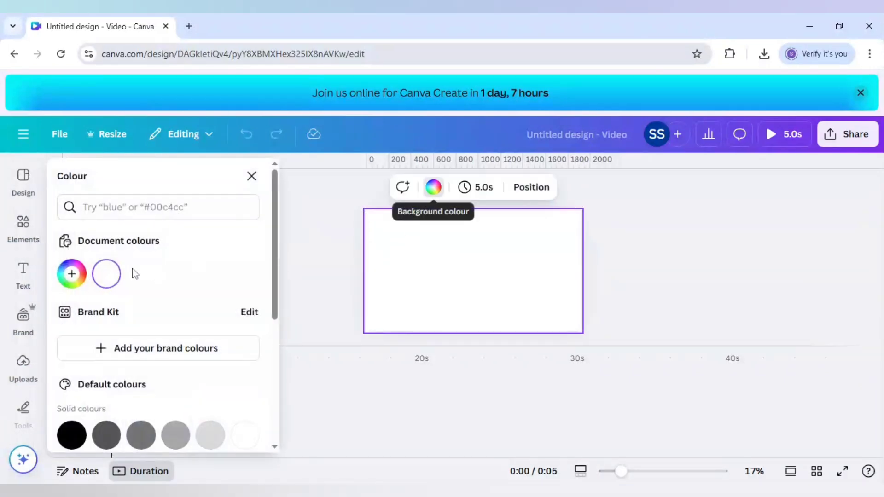
left_click(71, 276)
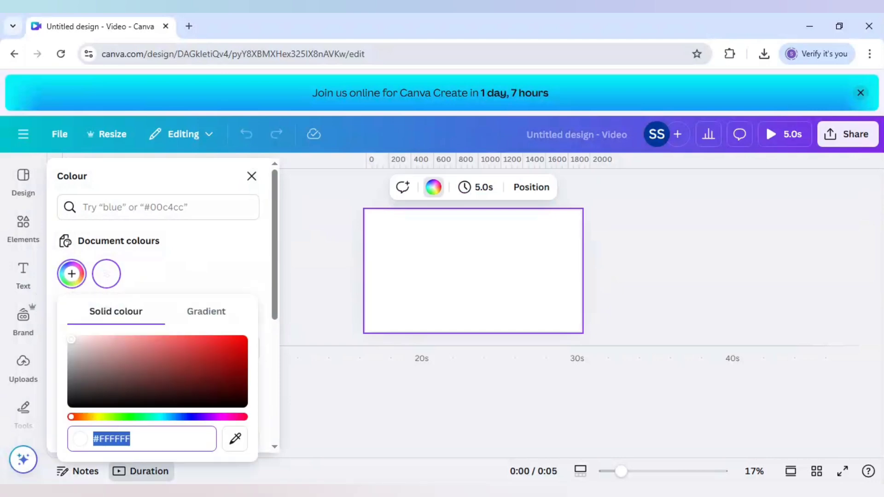
type("#01FE00")
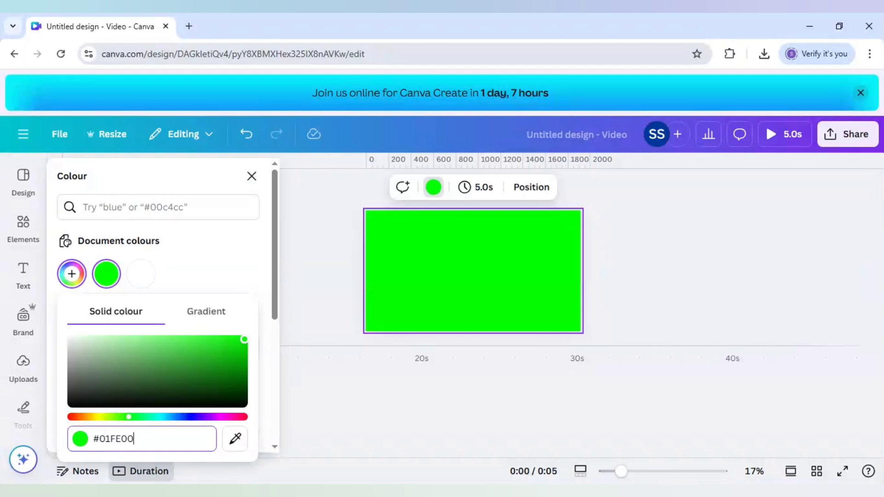
left_click(304, 322)
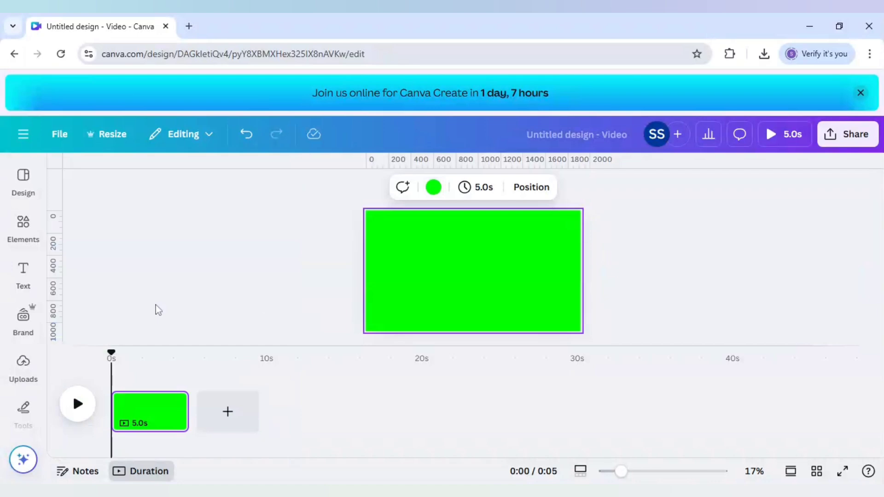
Step: Add a circle shape to the page and place it left of the centre
left_click(24, 226)
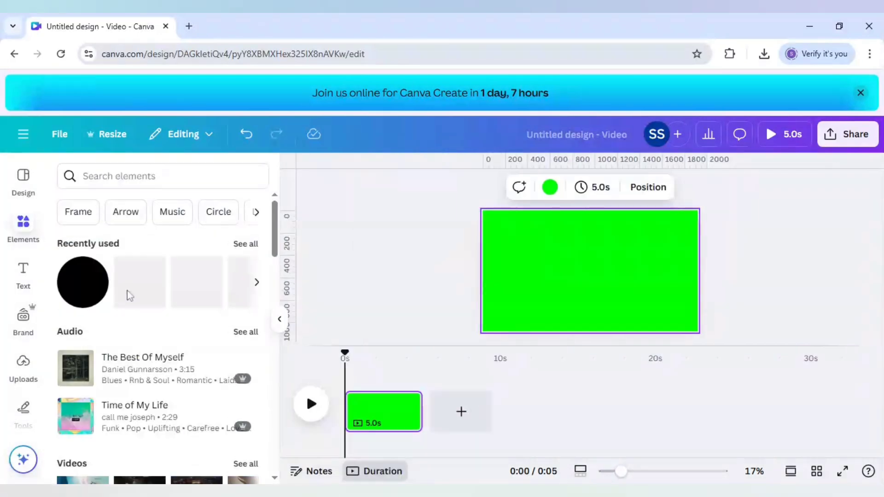
scroll(147, 295, "down", 15)
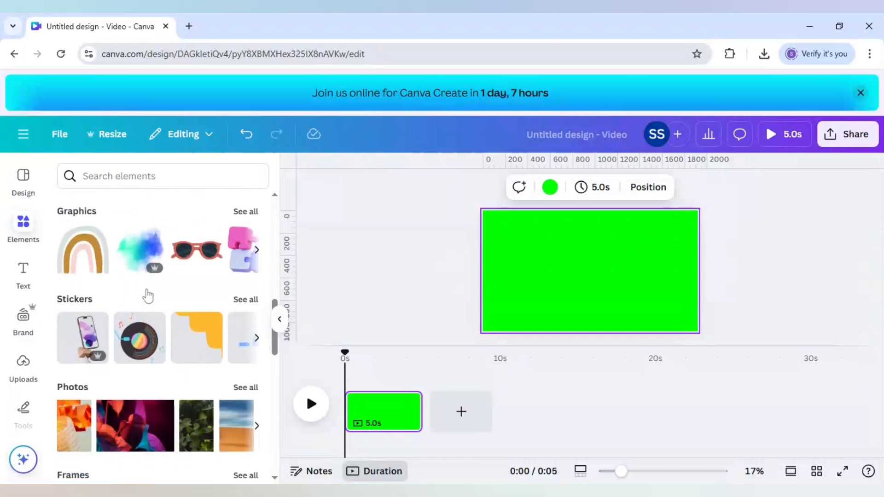
scroll(147, 295, "down", 4)
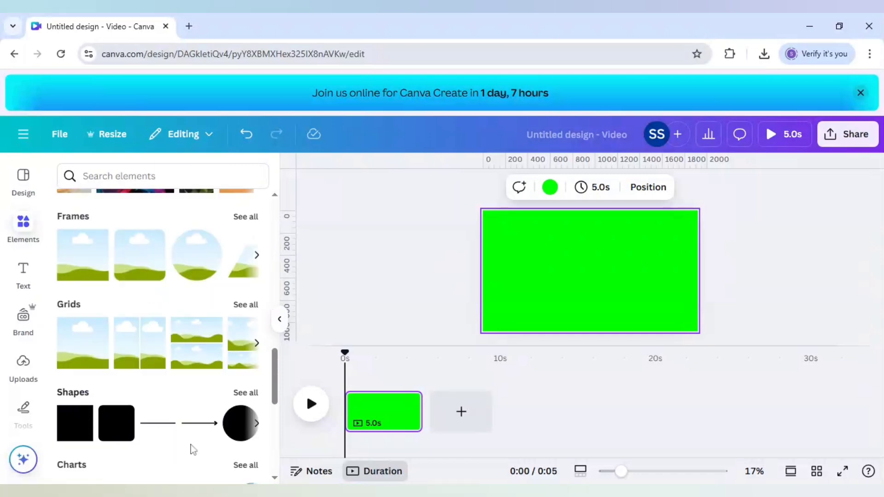
left_click(237, 433)
left_click_drag(598, 282, 541, 281)
left_click(458, 290)
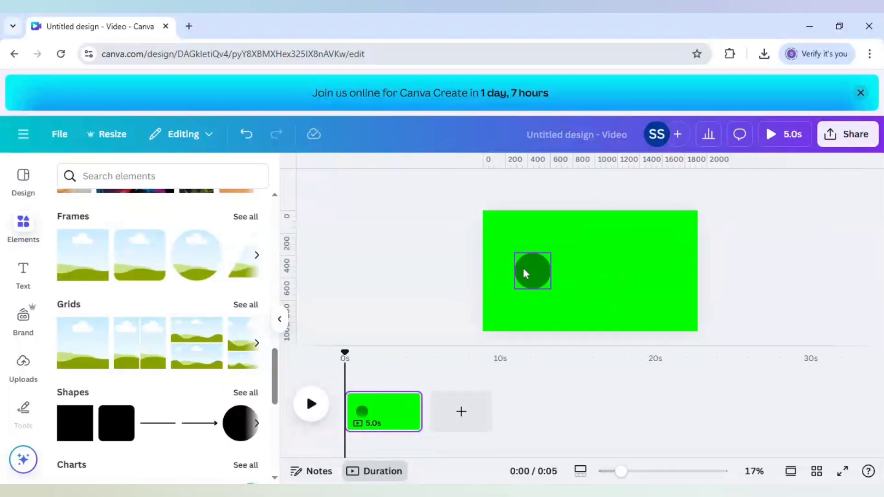
Step: Colour the circle black, enlarge it slightly and keep it in the left half of the page
left_click(525, 271)
left_click(407, 190)
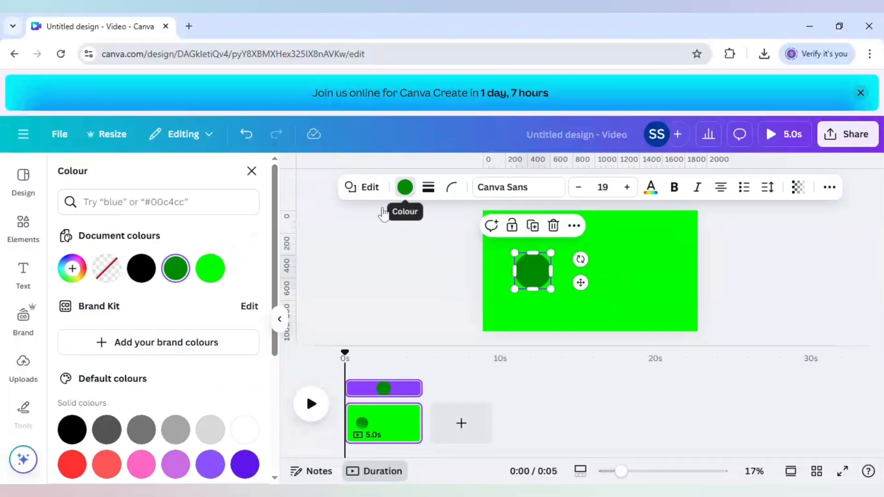
left_click(141, 268)
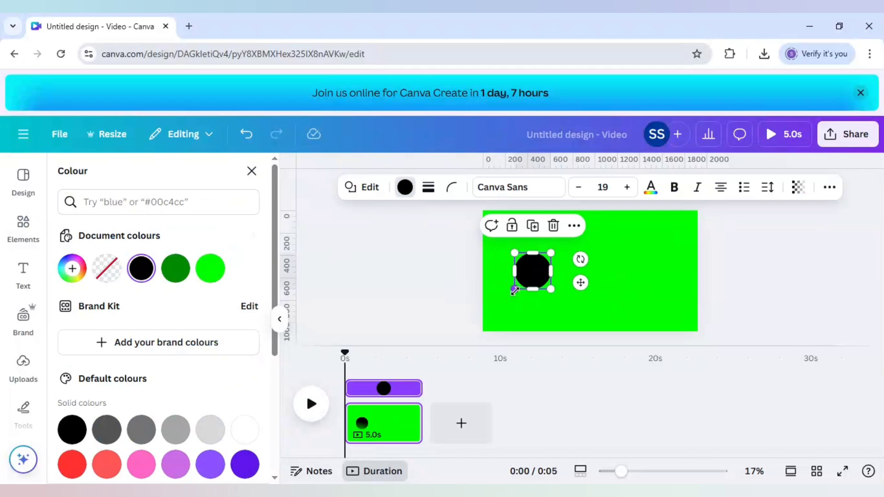
left_click_drag(515, 289, 504, 299)
mouse_move(548, 275)
left_mouse_down()
mouse_move(558, 274)
mouse_move(548, 278)
left_mouse_up()
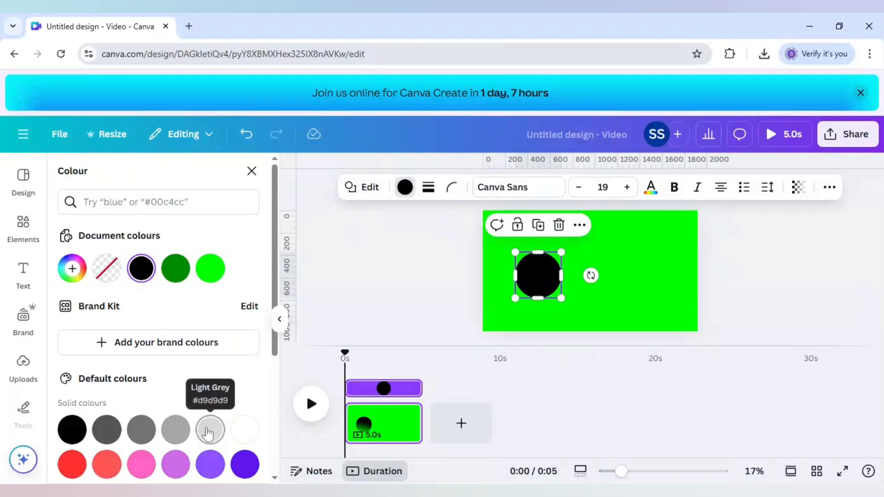
Step: Make a light grey (#d9d9d9) copy of the black circle, slightly smaller and centred on it to leave a thin black rim
left_click(208, 433)
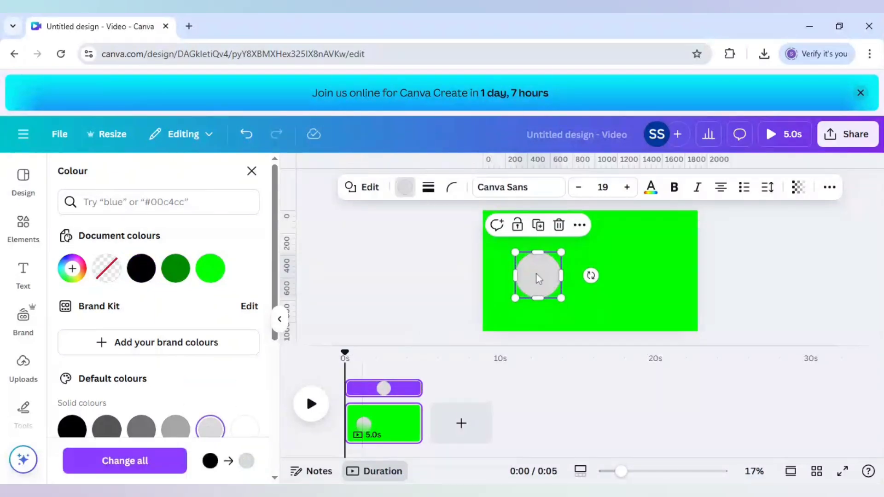
left_click_drag(562, 253, 545, 279)
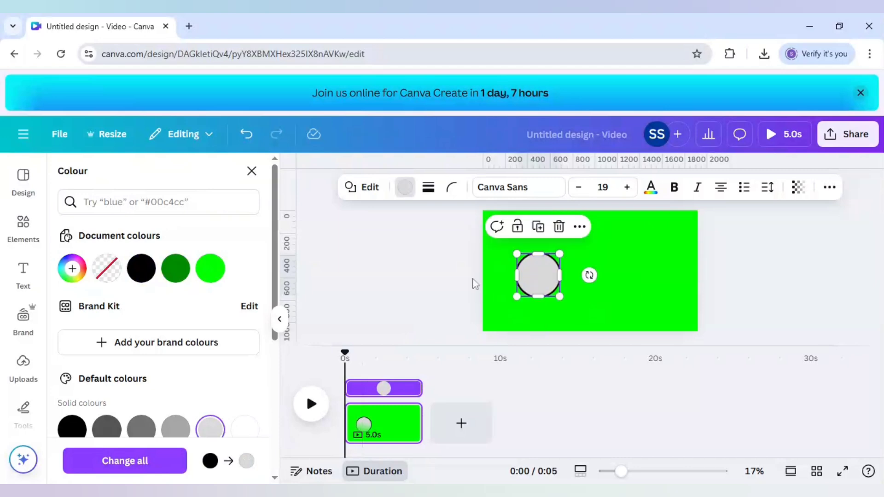
left_click(468, 278)
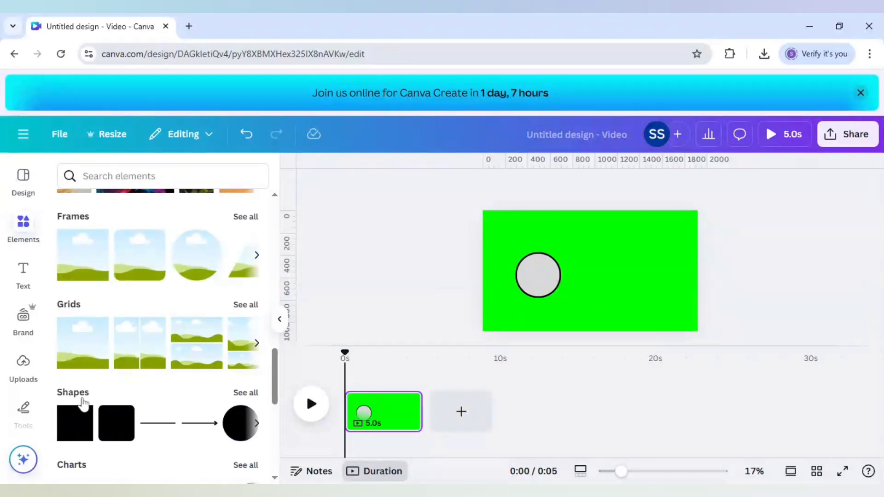
Step: Add a rounded square and reshape it into a wide, low bar just right of the circle
left_click(124, 417)
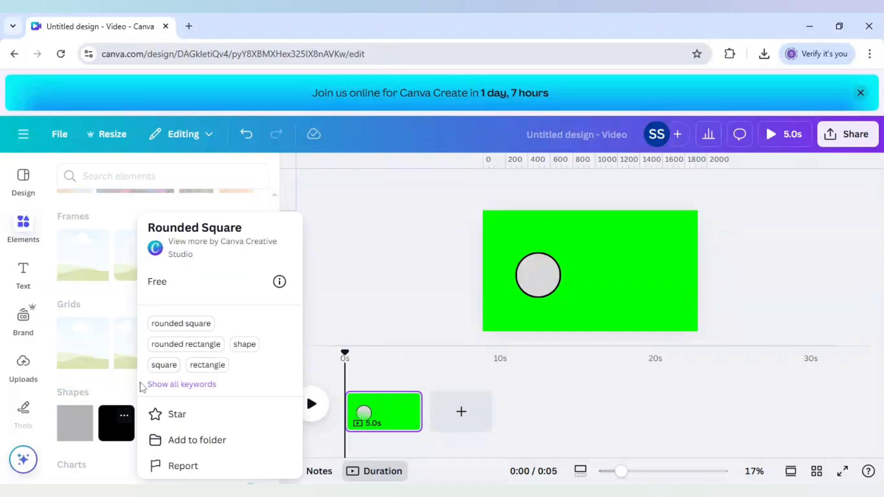
left_click(117, 426)
left_click(116, 430)
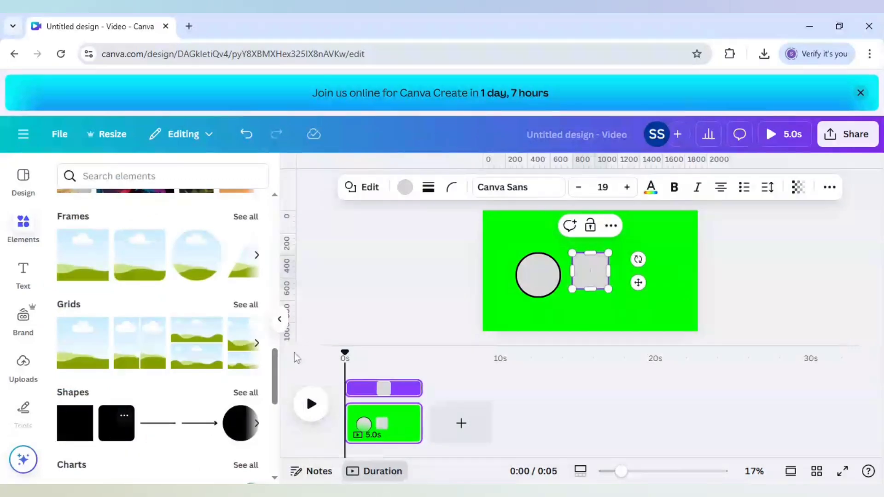
left_click(458, 296)
left_click(598, 274)
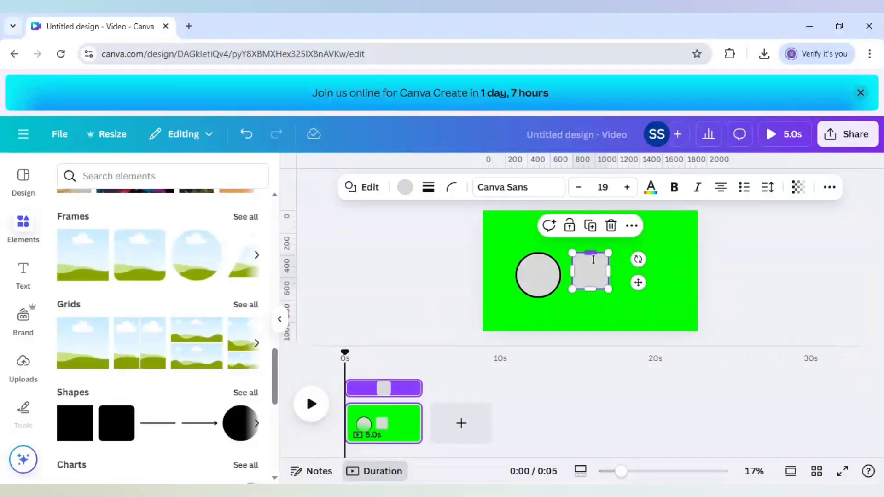
left_click_drag(592, 251, 623, 272)
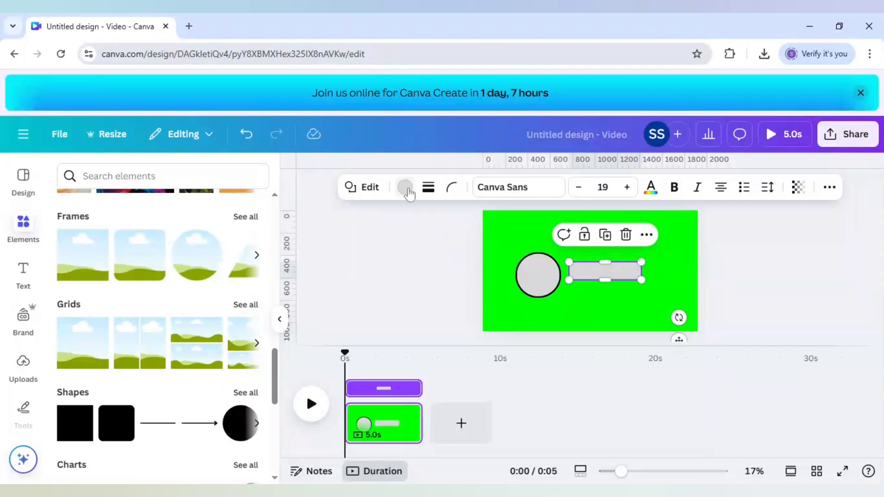
Step: Change the fill colour of the rounded bar to red
left_click(405, 187)
left_click(76, 463)
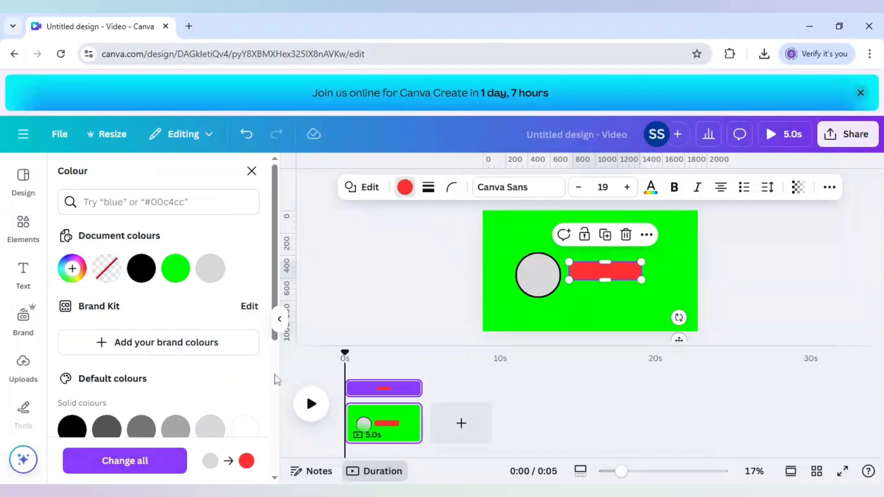
left_click(365, 318)
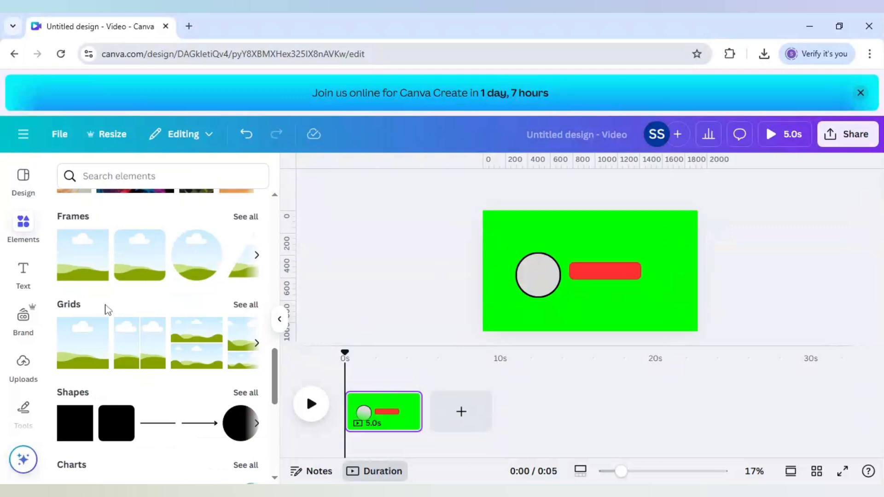
Step: Select the grey and black circles together and move them up to line up vertically with the red bar
left_click(31, 275)
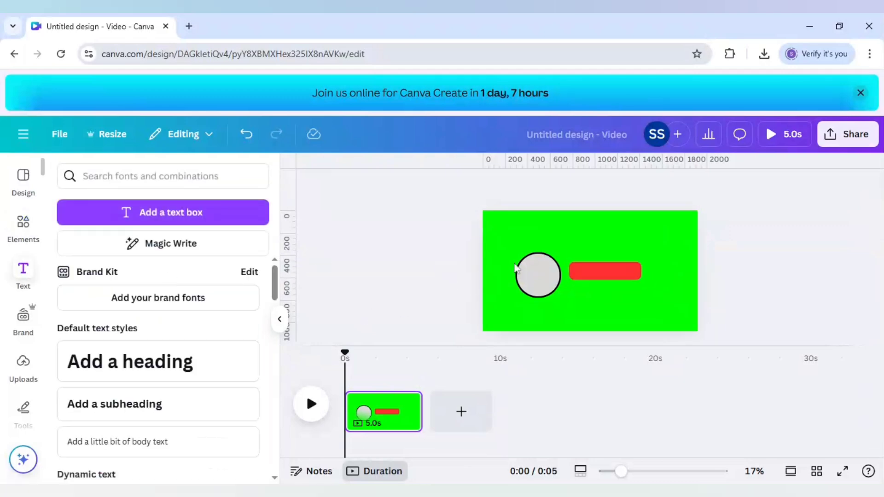
left_click(519, 269)
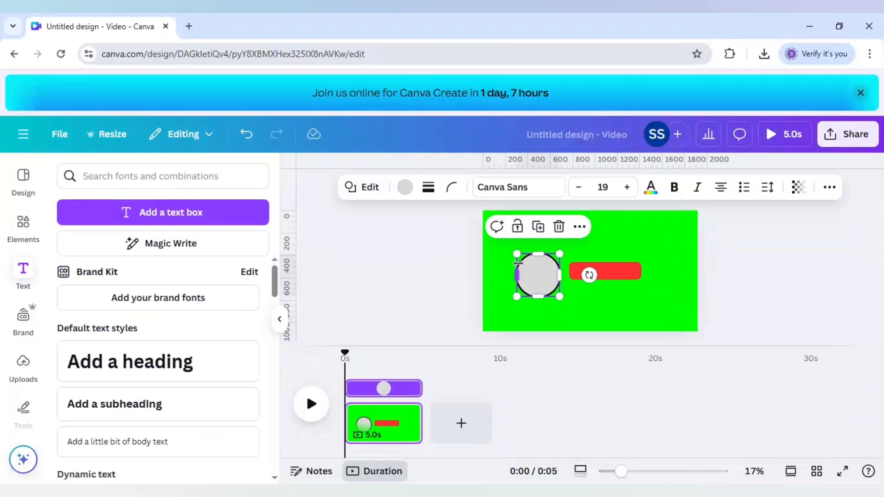
key("ctrl+a")
left_click(636, 277, "shift")
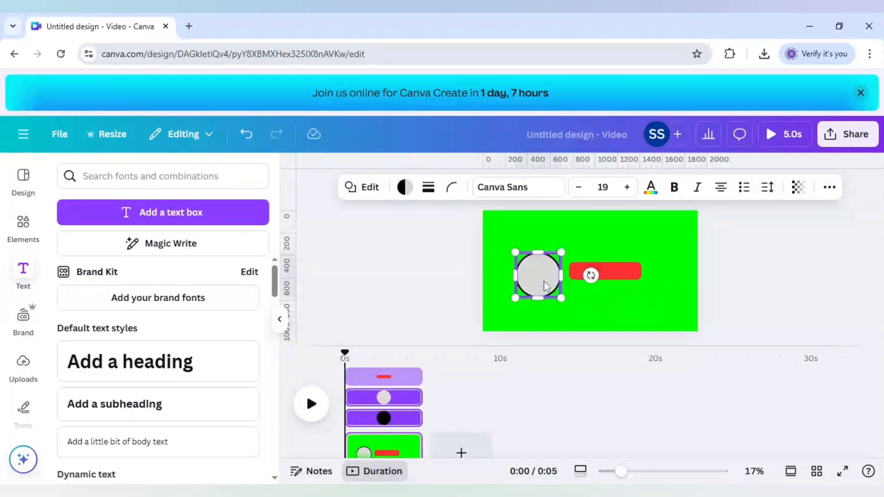
left_click_drag(547, 282, 538, 274)
left_click(389, 279)
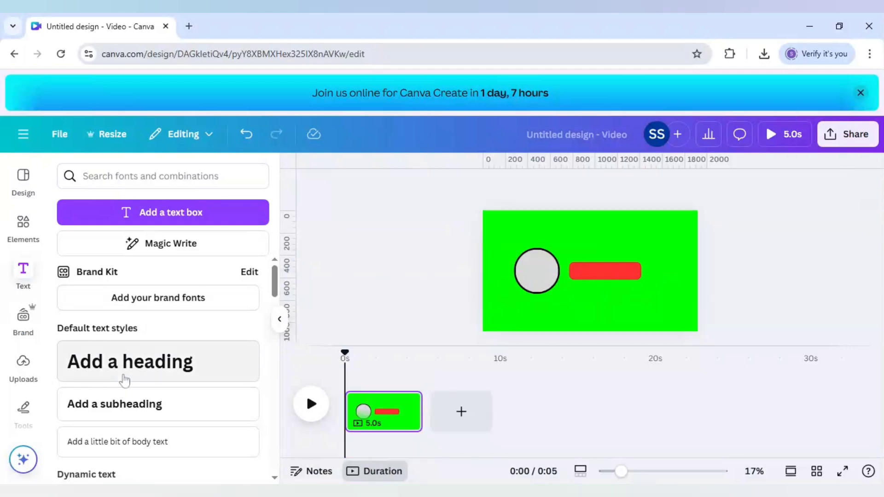
Step: Add a heading to the page with the text SUBSCRIBE
left_click(124, 380)
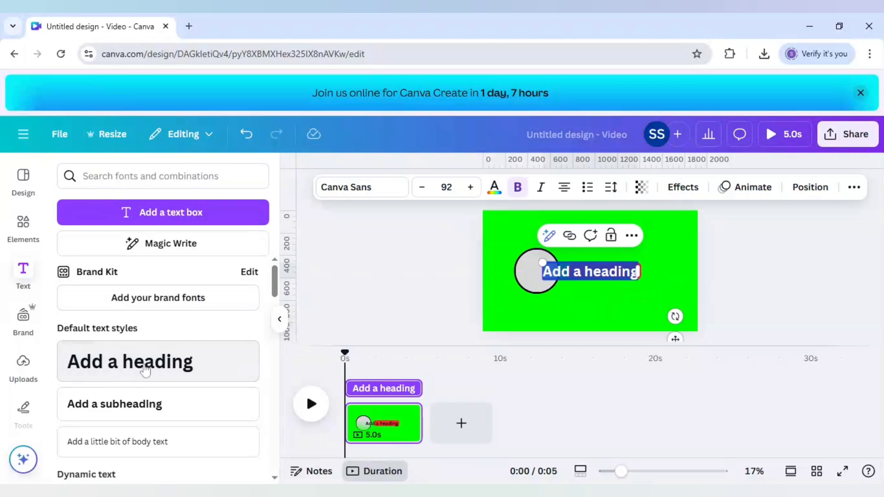
type("SUB")
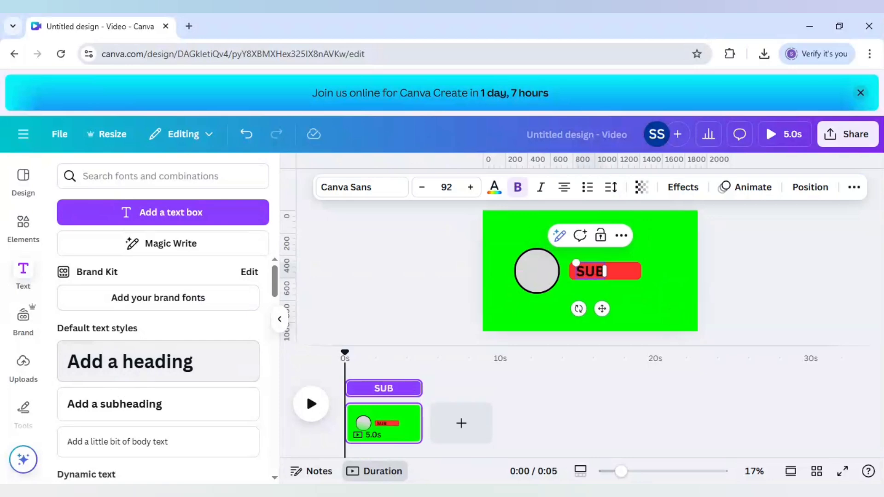
type("SCRIBE")
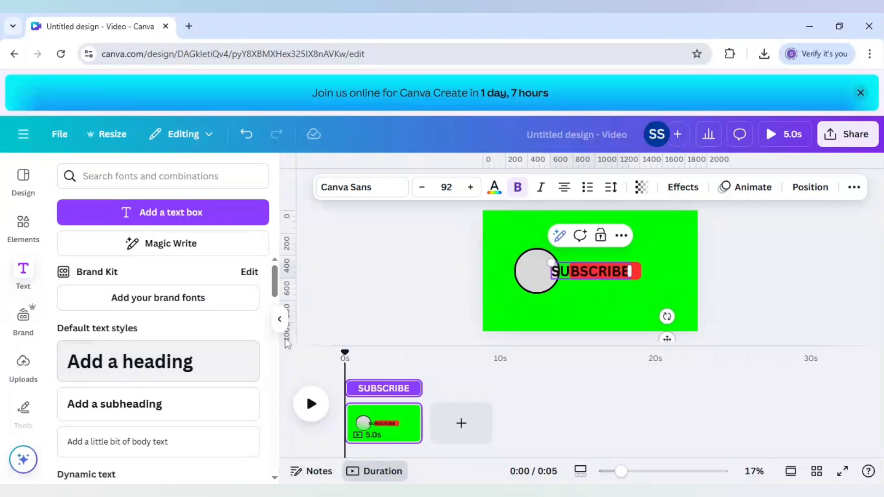
left_click(413, 310)
Step: Change the text colour of the SUBSCRIBE heading to white
left_click(601, 277)
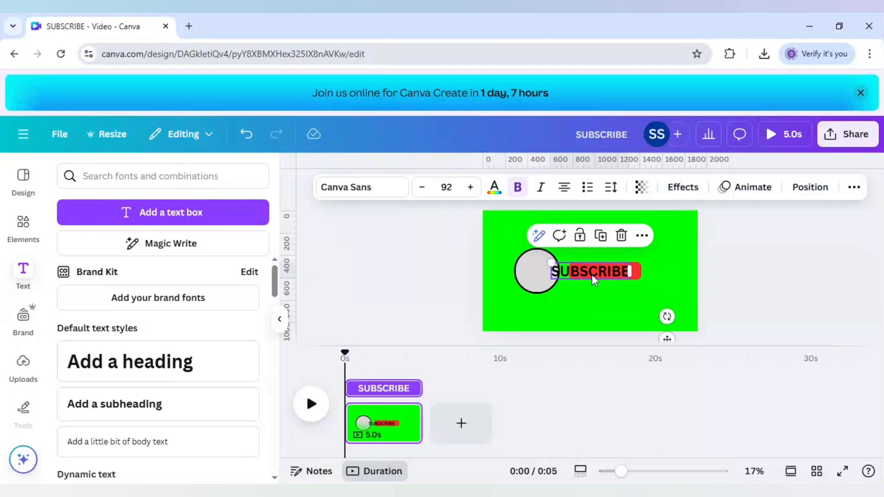
left_click(495, 187)
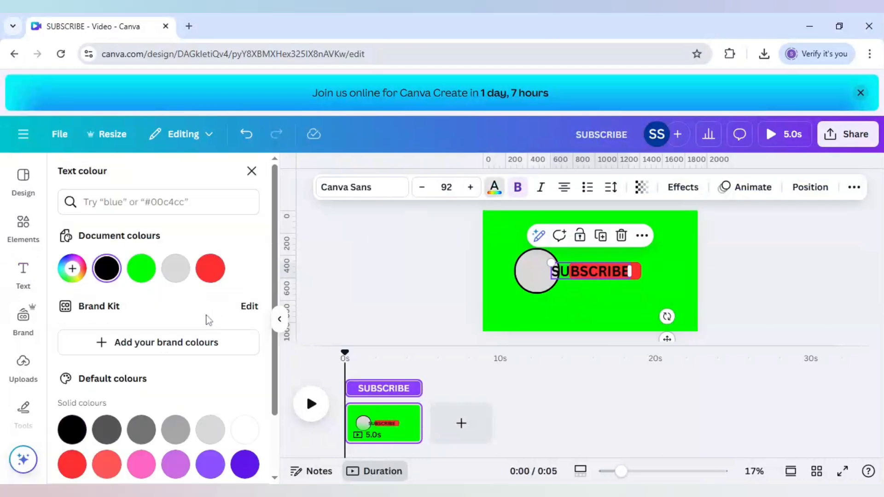
left_click(238, 435)
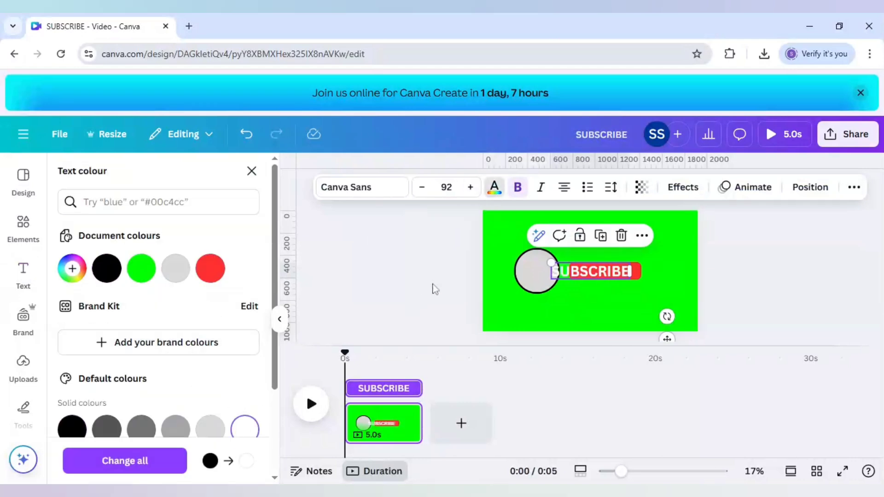
Step: Move the SUBSCRIBE heading onto the red bar and set its font size to 72
left_click_drag(612, 279, 631, 275)
left_click(446, 187)
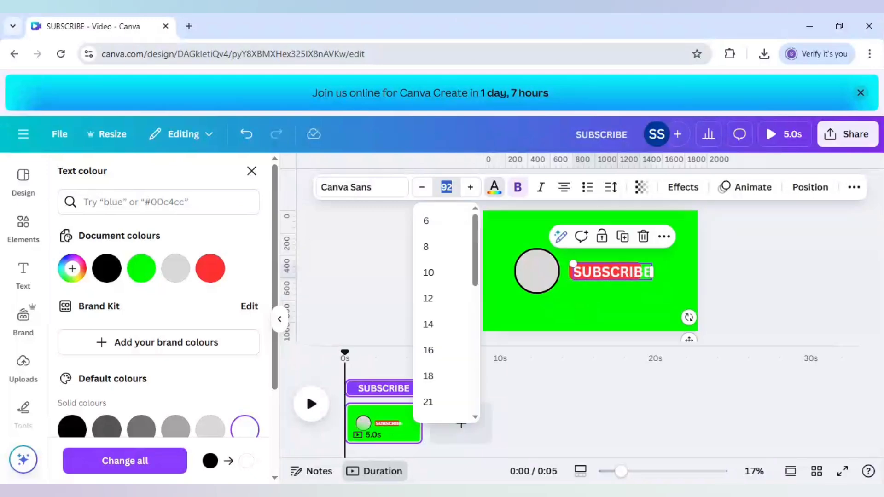
scroll(438, 341, "down", 8)
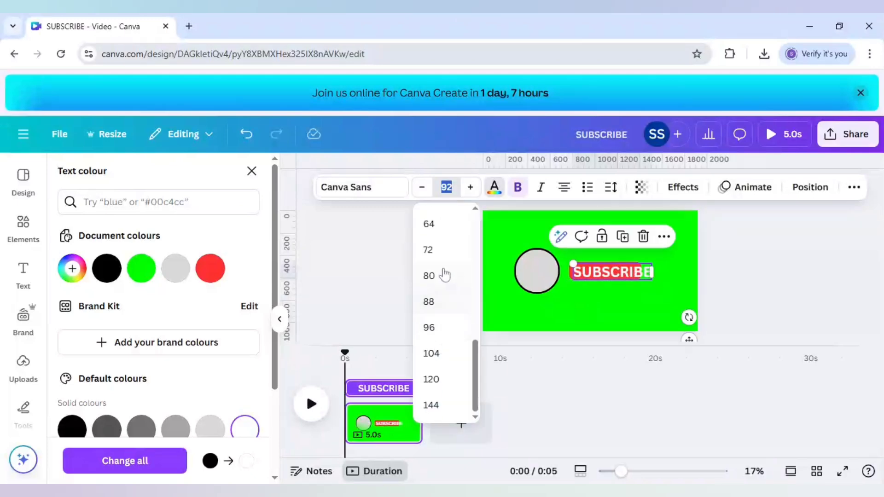
left_click(438, 251)
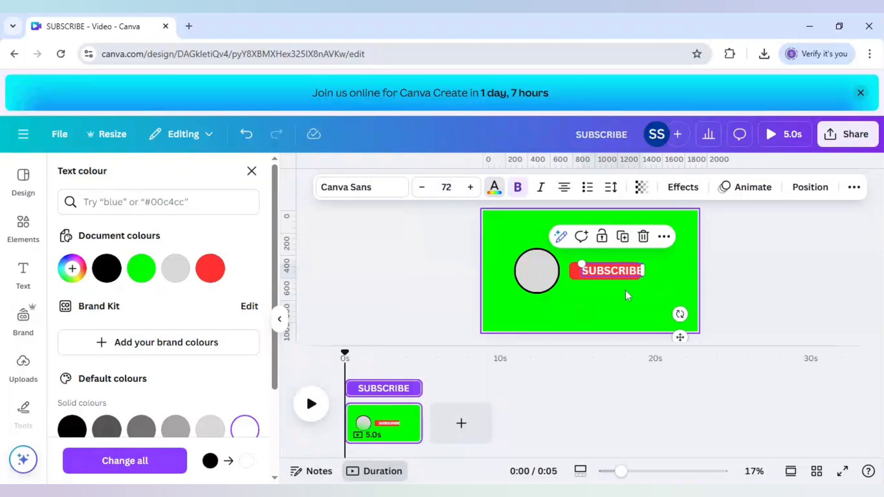
Step: Centre the SUBSCRIBE heading on the red bar and reduce its font size to 68
left_click_drag(673, 336, 675, 336)
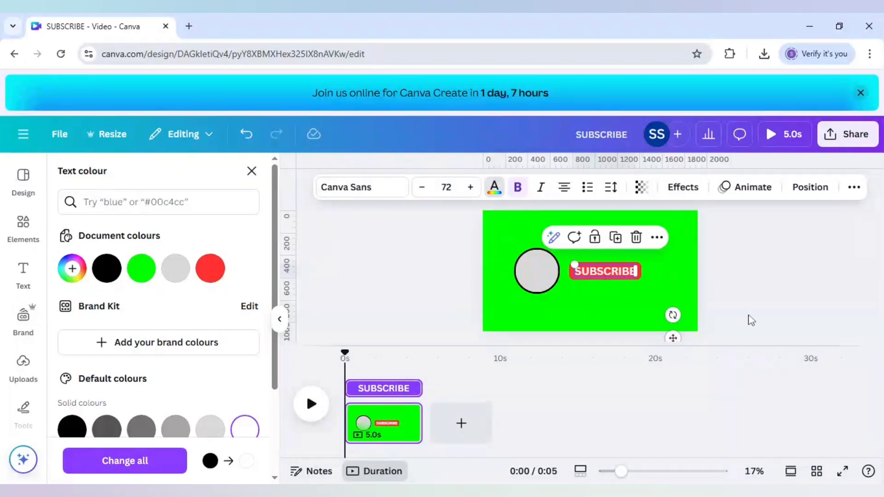
left_click(750, 320)
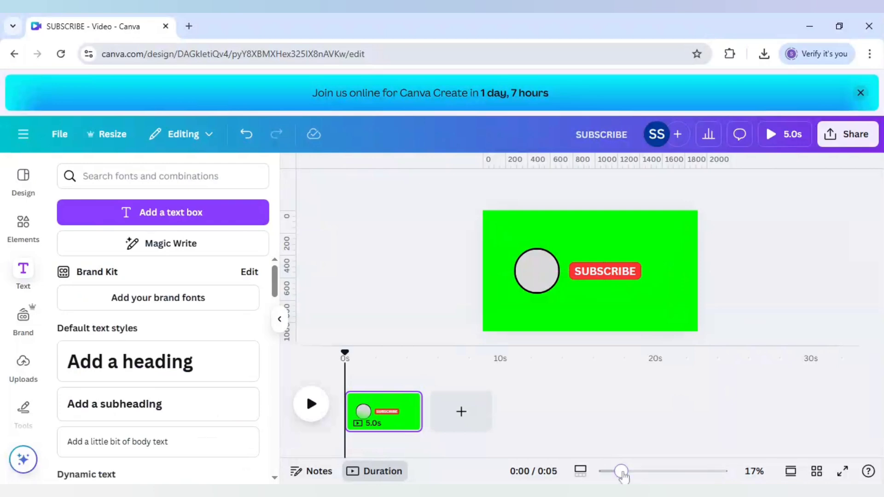
left_click_drag(621, 471, 635, 473)
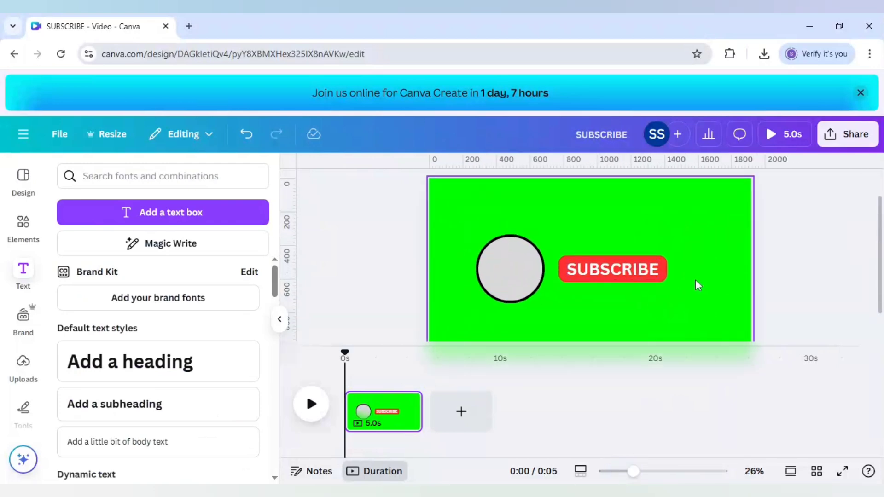
left_click(635, 274)
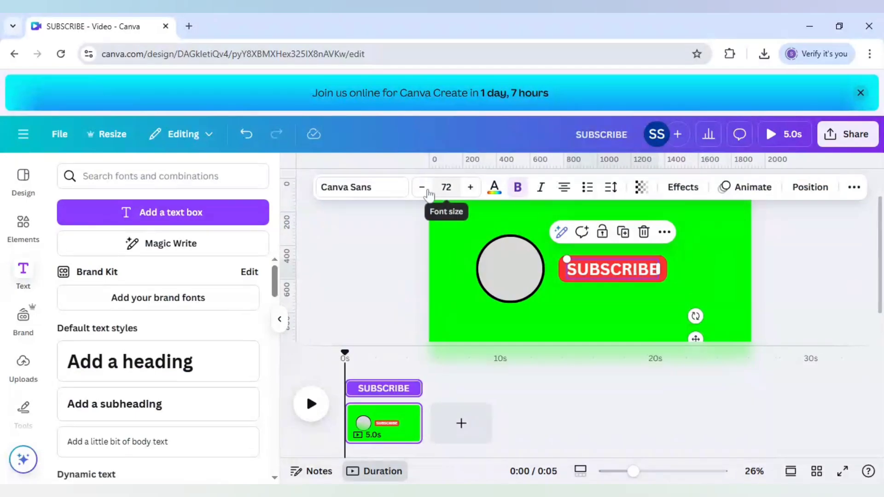
left_click(426, 190)
left_click(427, 191)
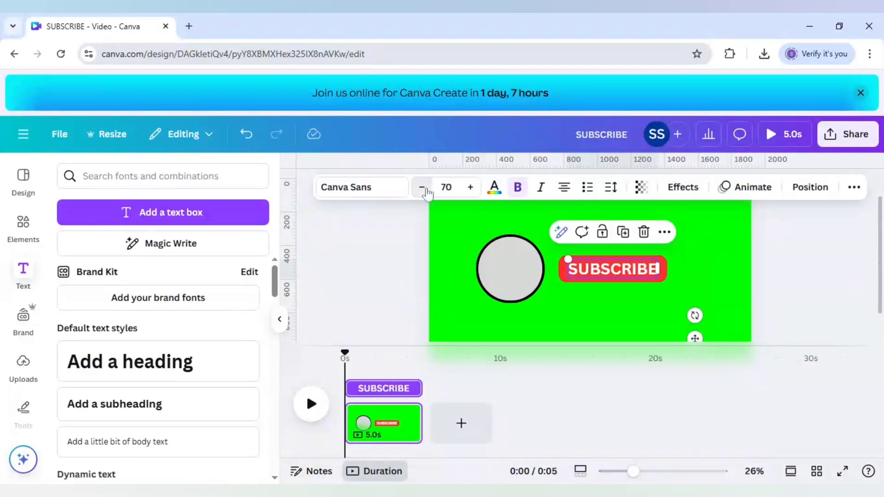
left_click(427, 191)
left_click(427, 190)
left_click(747, 290)
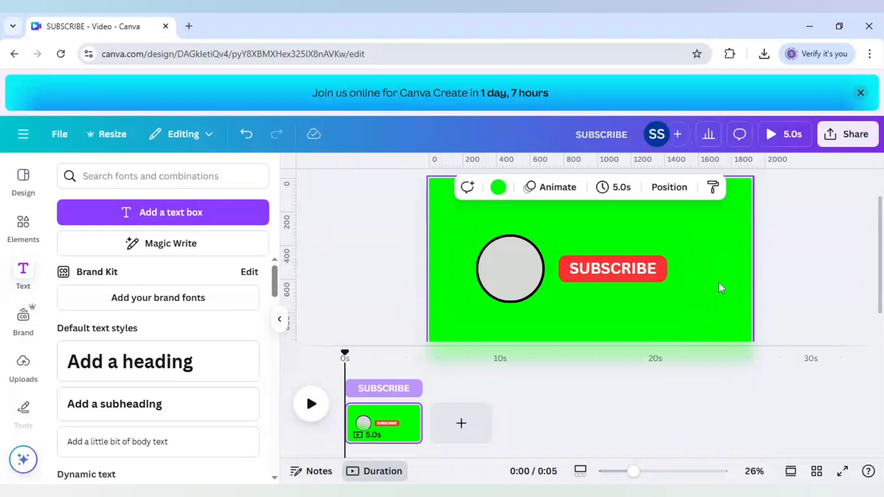
Step: Nudge the SUBSCRIBE heading slightly down so it sits vertically centred in the red bar
left_click(641, 275)
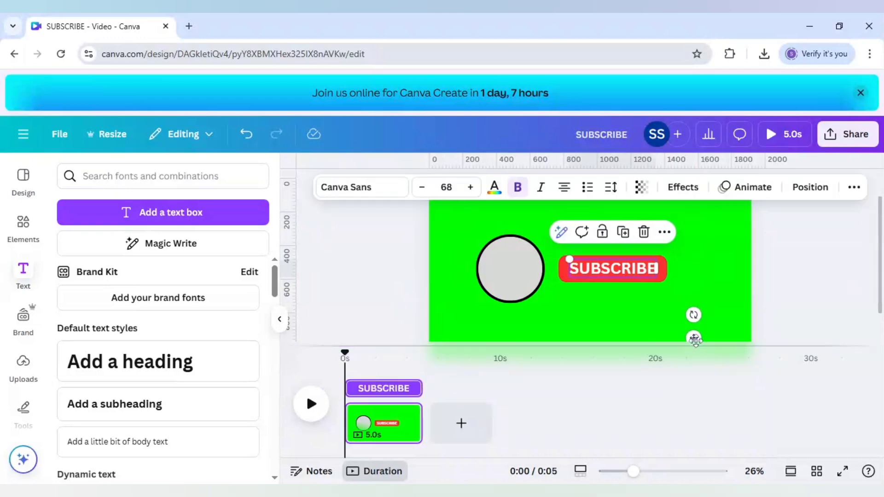
left_click_drag(696, 339, 696, 340)
left_click(719, 303)
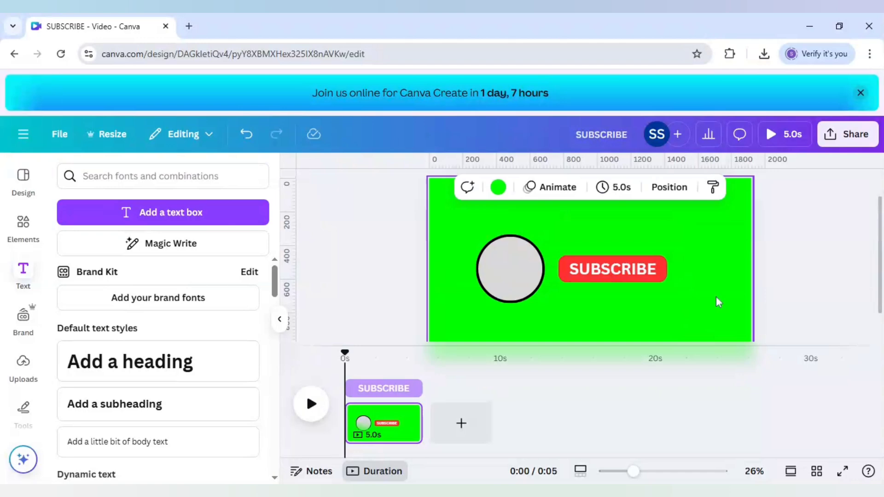
Step: Duplicate the red bar and enlarge the copy into a wide panel reaching from the grey circle past the SUBSCRIBE button
left_click(580, 261)
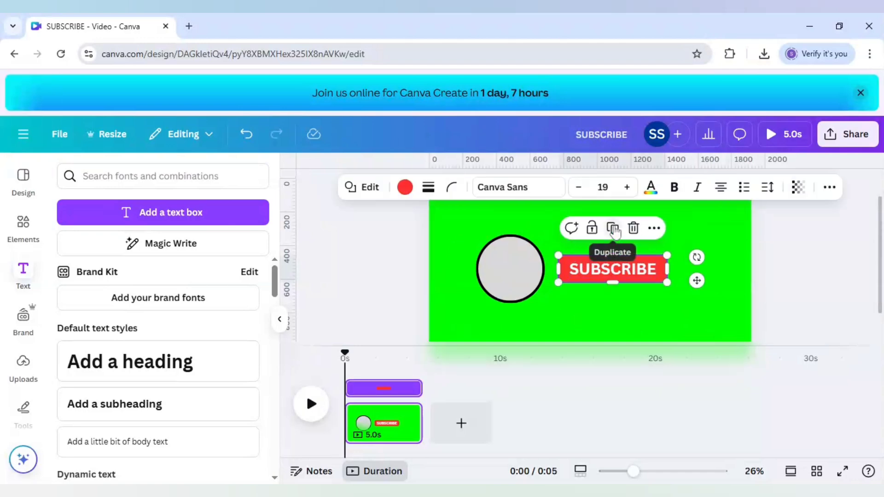
left_click(613, 228)
left_click_drag(618, 272, 551, 252)
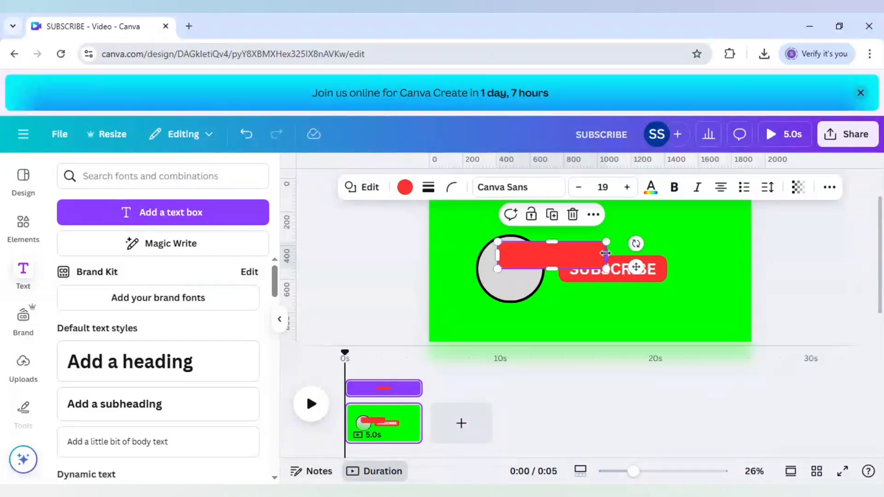
left_click_drag(606, 253, 721, 255)
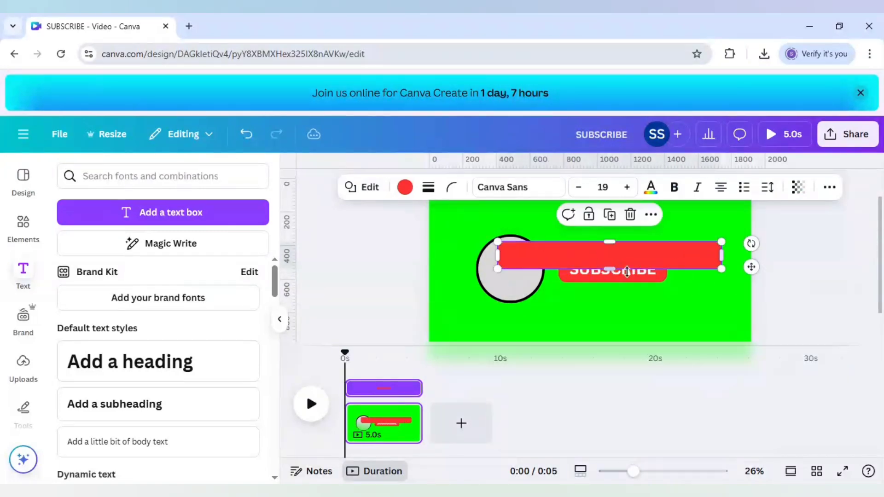
left_click_drag(627, 271, 626, 294)
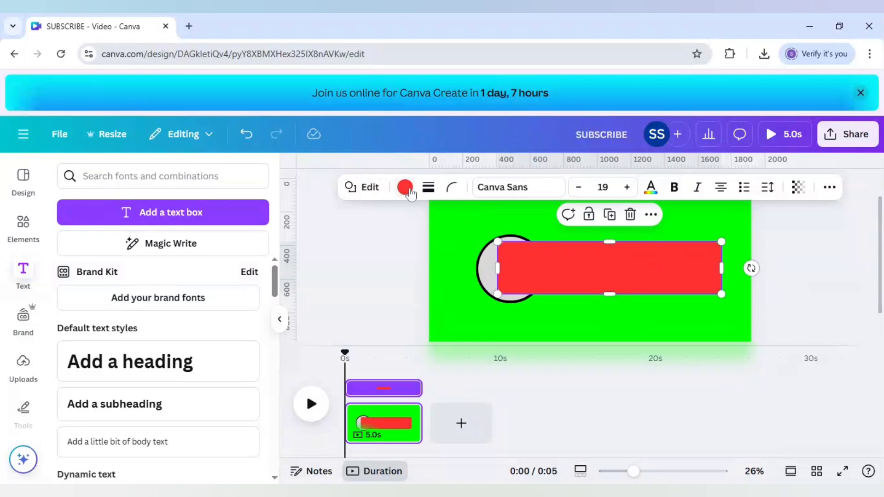
Step: Fill the enlarged bar with white and move its layer below the SUBSCRIBE text, red bar and both circles
left_click(405, 187)
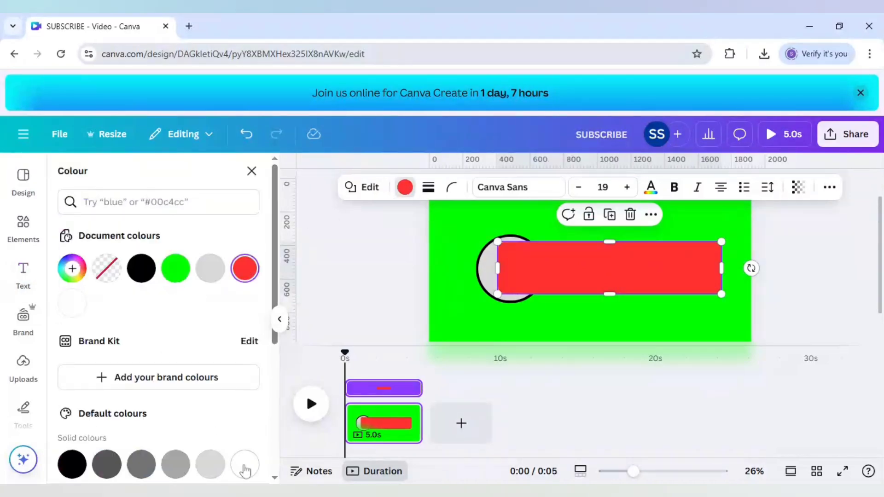
left_click(244, 465)
right_click(613, 258)
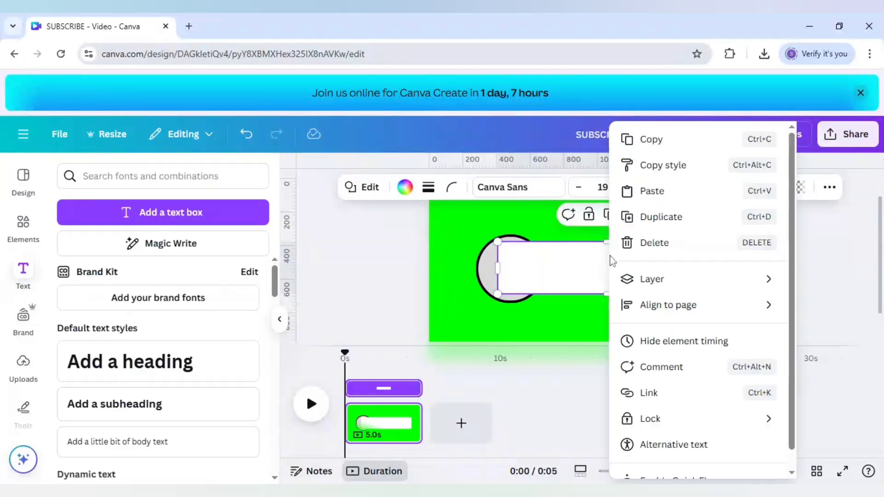
mouse_move(650, 283)
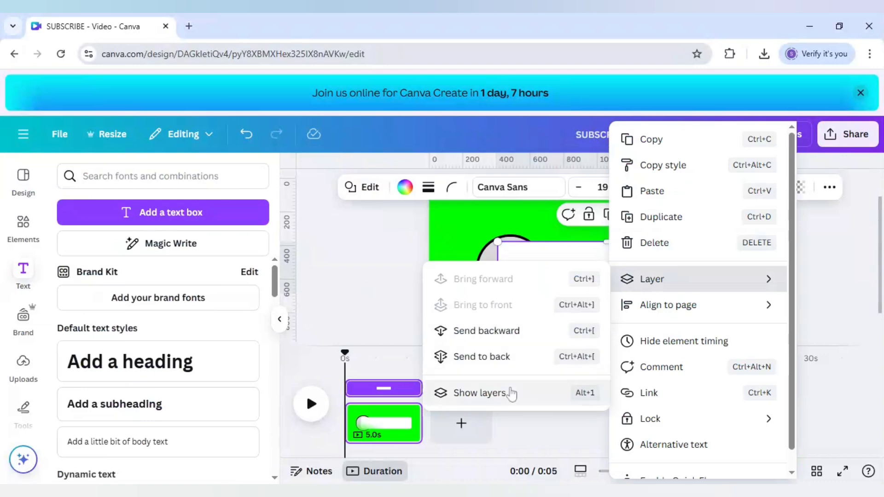
left_click(510, 393)
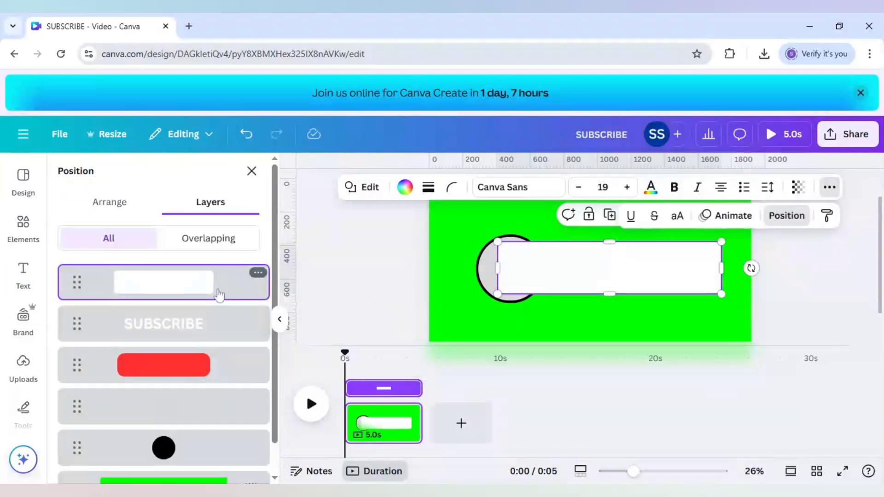
left_click_drag(216, 296, 221, 386)
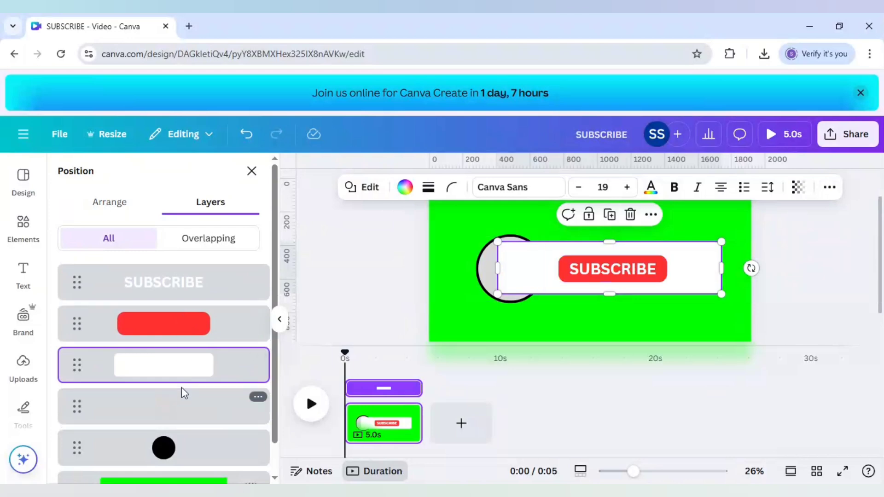
left_click_drag(181, 369, 187, 438)
left_click(336, 301)
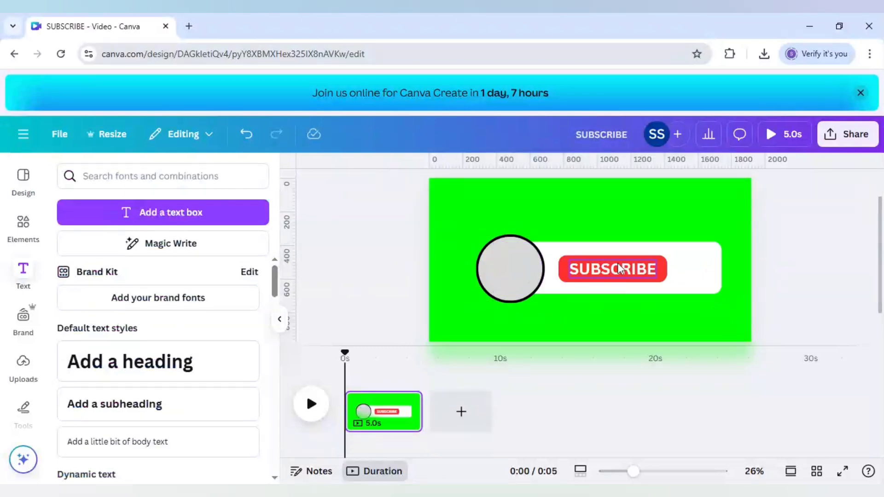
left_click(499, 306)
Step: Search the element graphics for finger, add the white pointing hand, and place it at a small size on the page's lower edge
scroll(481, 309, "down", 1)
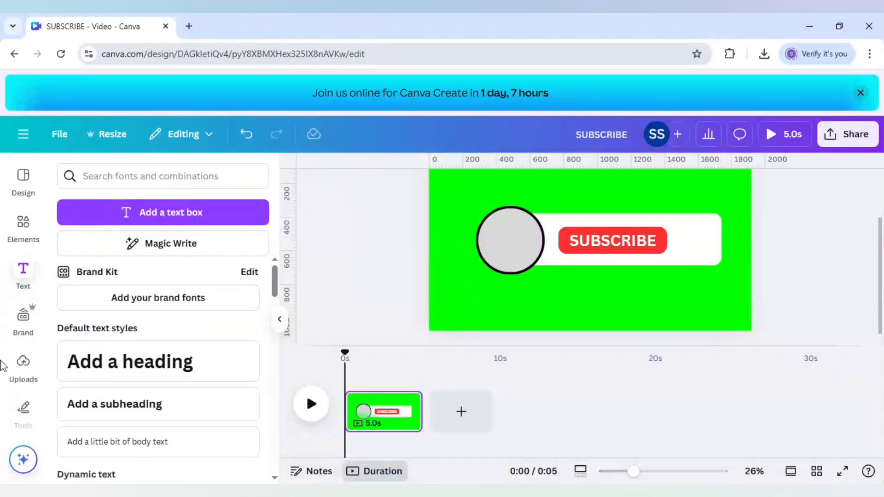
left_click(25, 240)
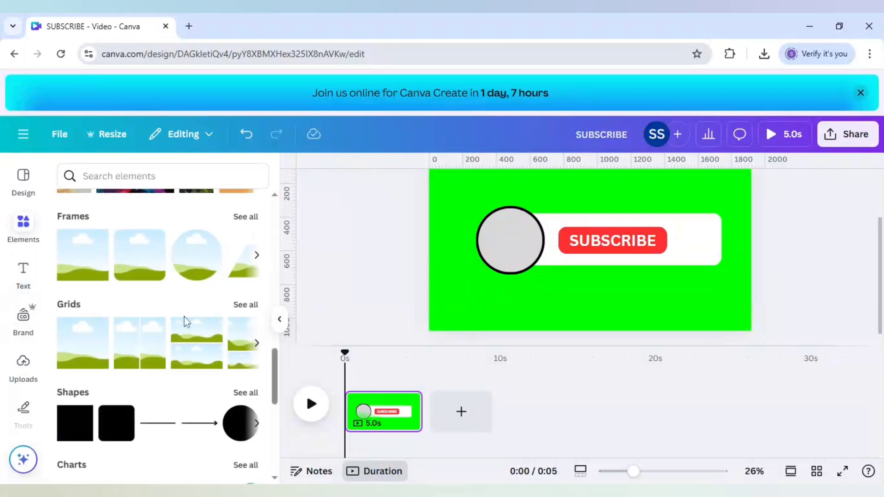
scroll(184, 320, "up", 4)
scroll(184, 318, "up", 5)
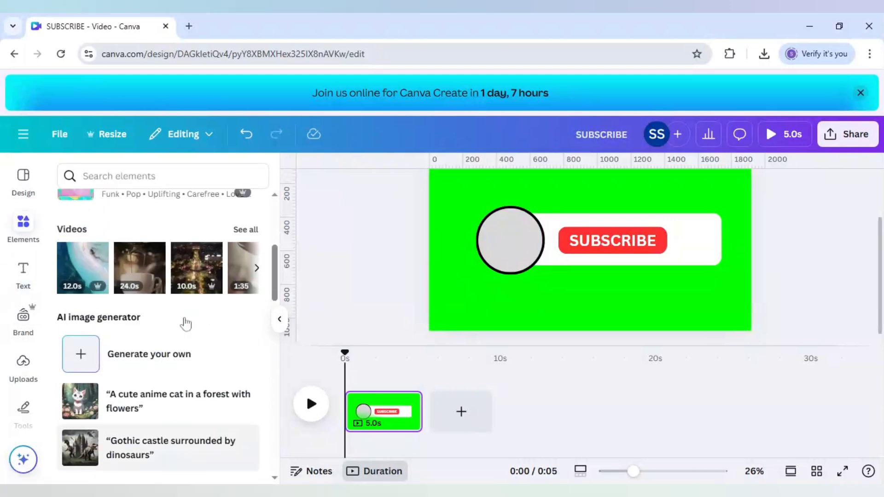
left_click(152, 176)
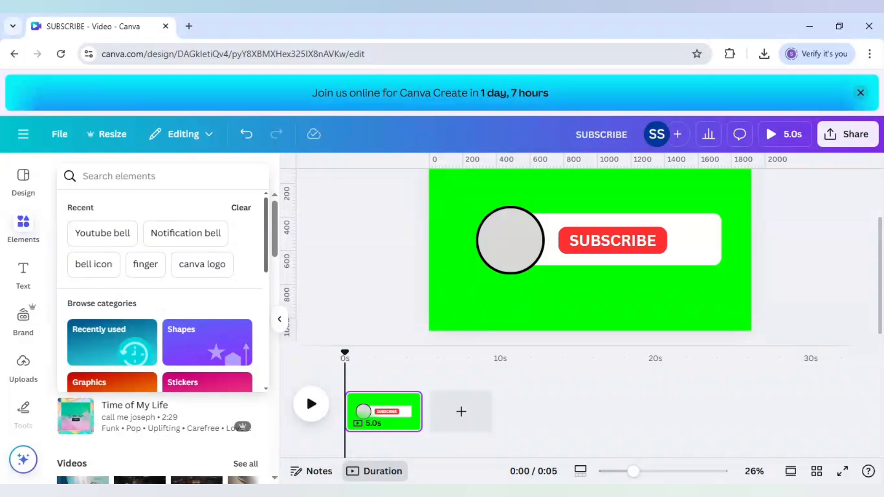
type("finger")
key("Return")
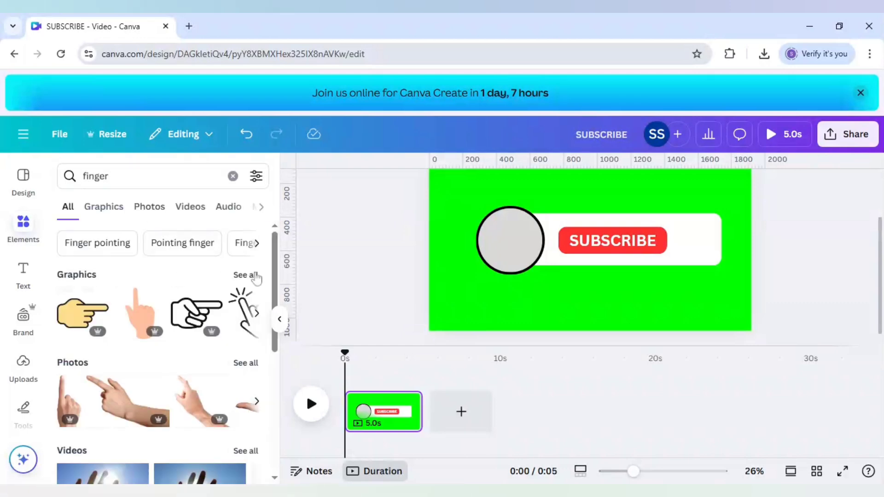
left_click(244, 276)
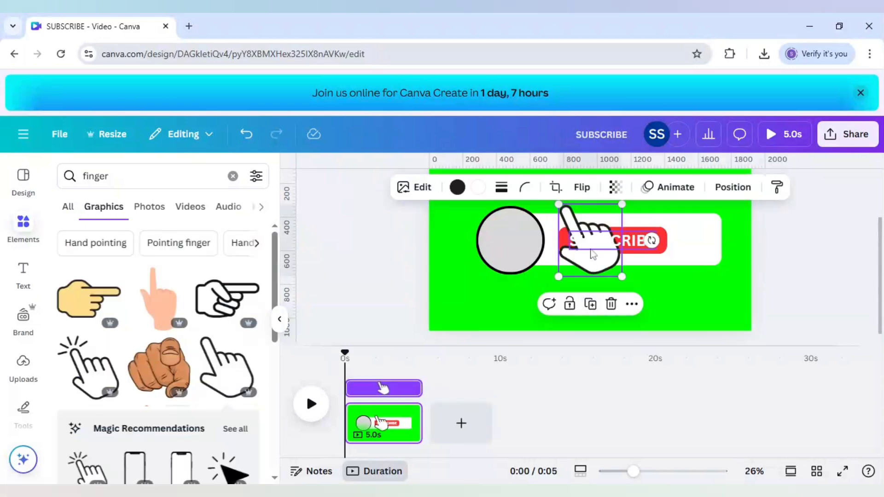
left_click_drag(625, 203, 563, 338)
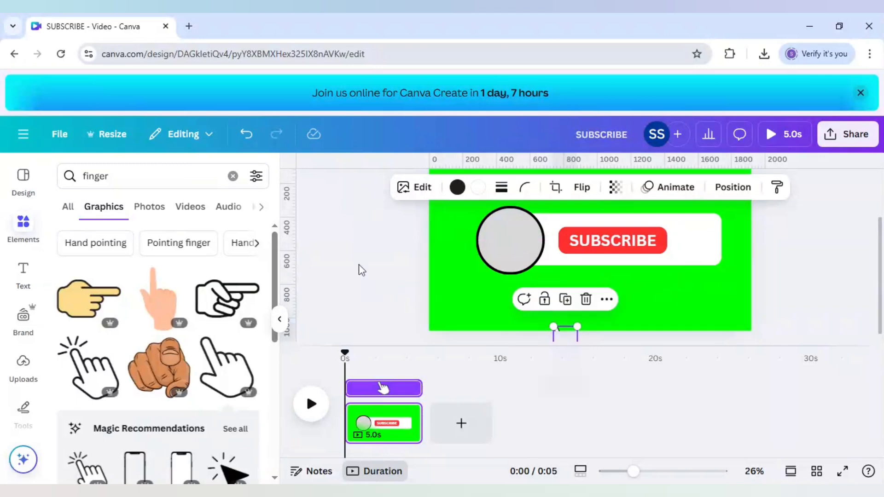
Step: Create a custom animation path that moves the hand from the page's lower edge up to the red SUBSCRIBE bar
left_click(681, 188)
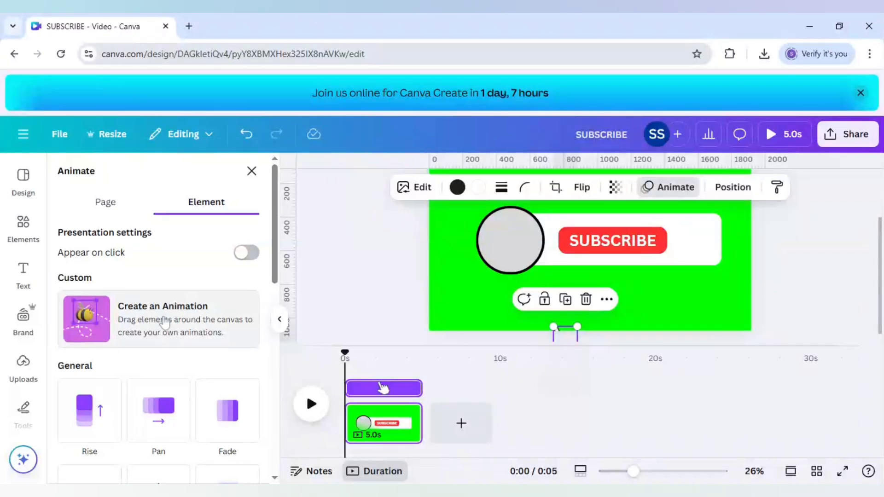
left_click(165, 321)
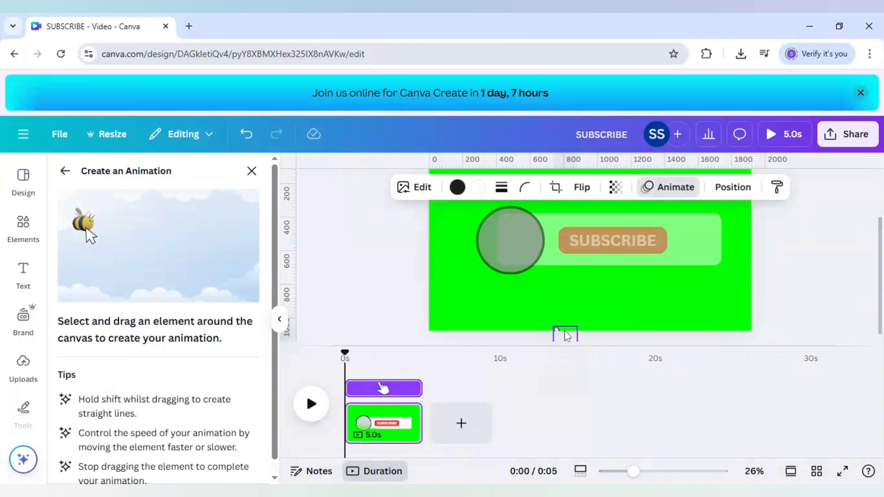
mouse_move(567, 335)
left_mouse_down()
mouse_move(604, 307)
mouse_move(629, 258)
left_mouse_up()
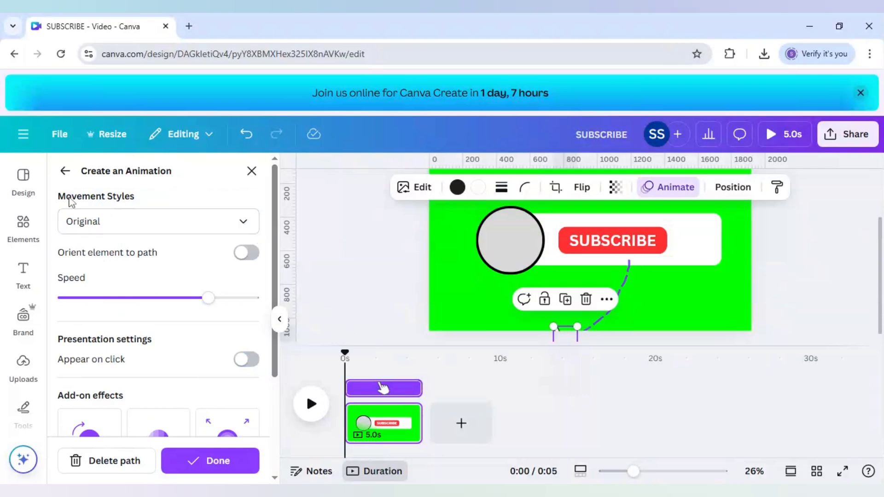
Step: Set the hand animation's movement style to Smooth and lower its speed to around the middle of the range
left_click(147, 229)
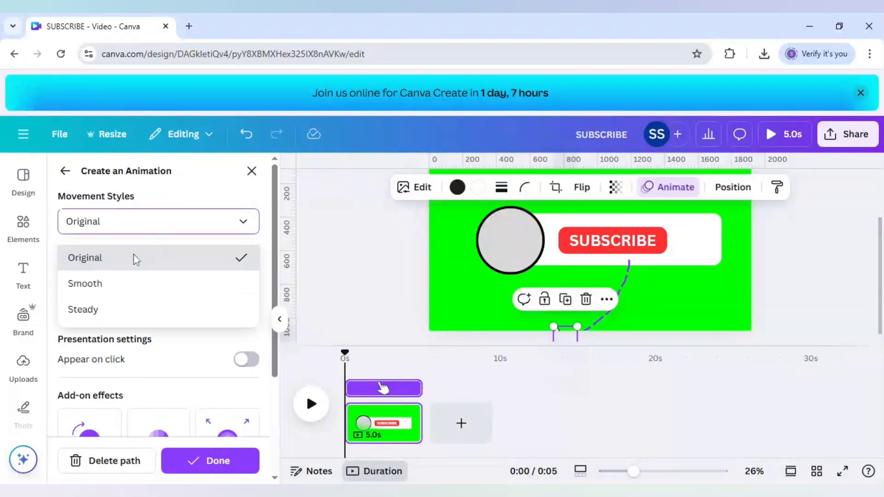
left_click(124, 287)
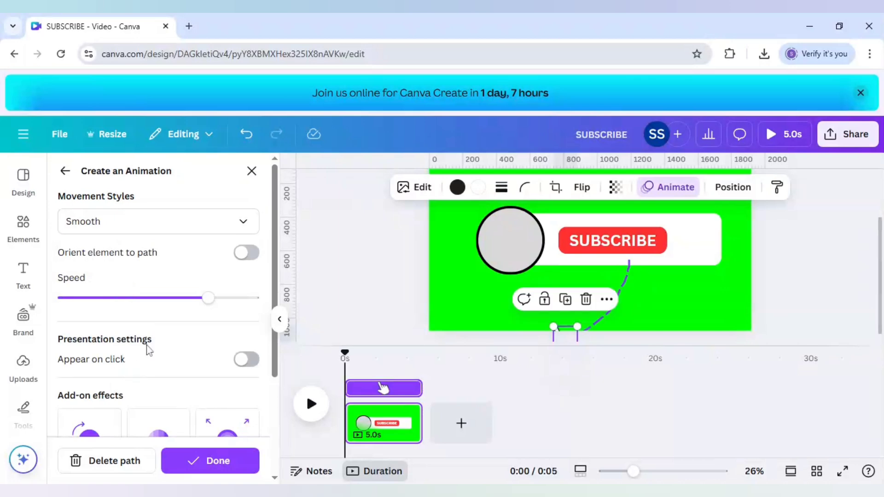
left_click(167, 298)
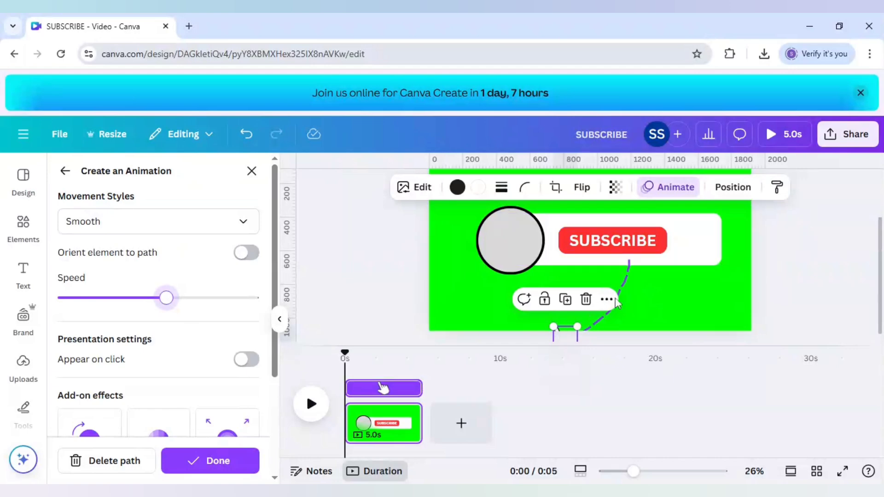
Step: Duplicate the page and fill the red bar on the second page with light grey
left_click(406, 413)
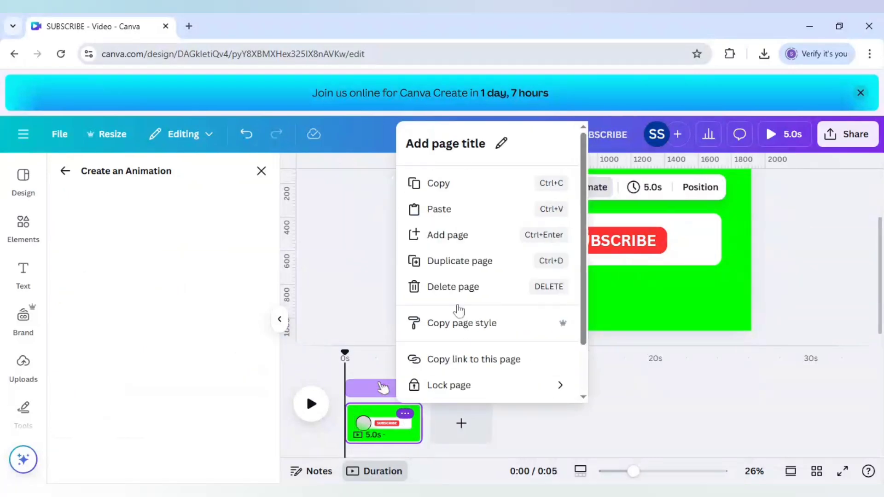
left_click(461, 261)
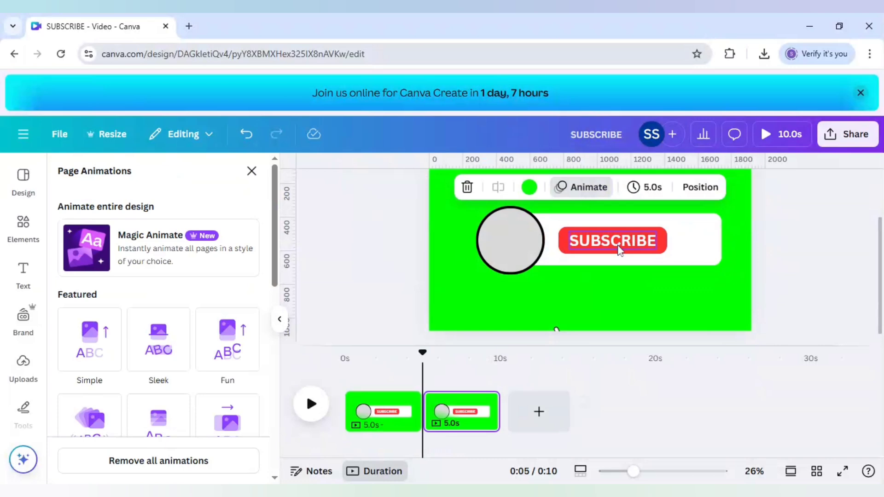
left_click(578, 236)
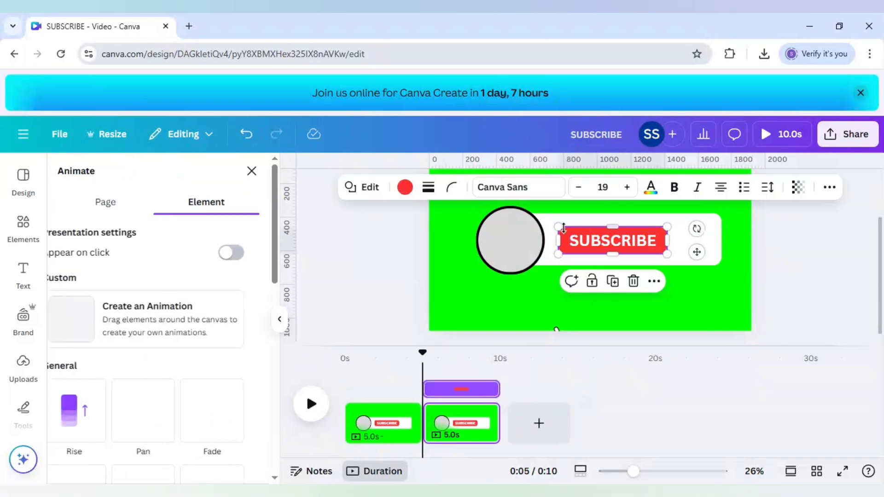
left_click(405, 188)
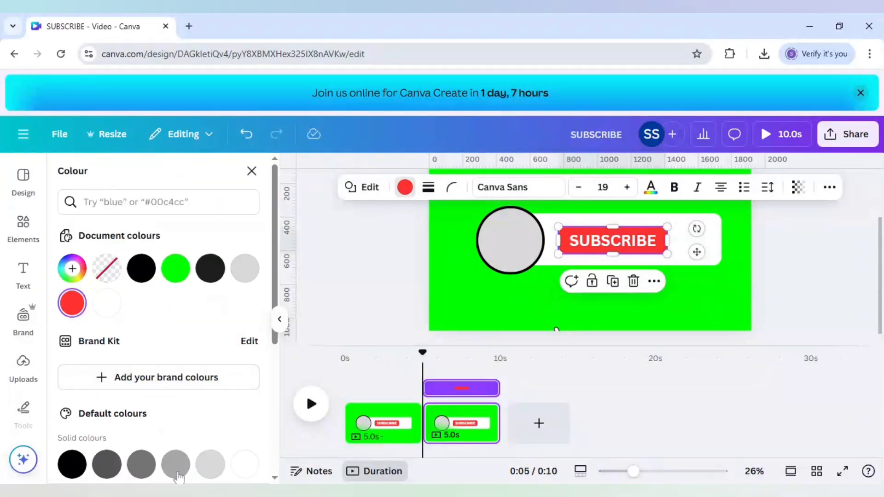
left_click(204, 474)
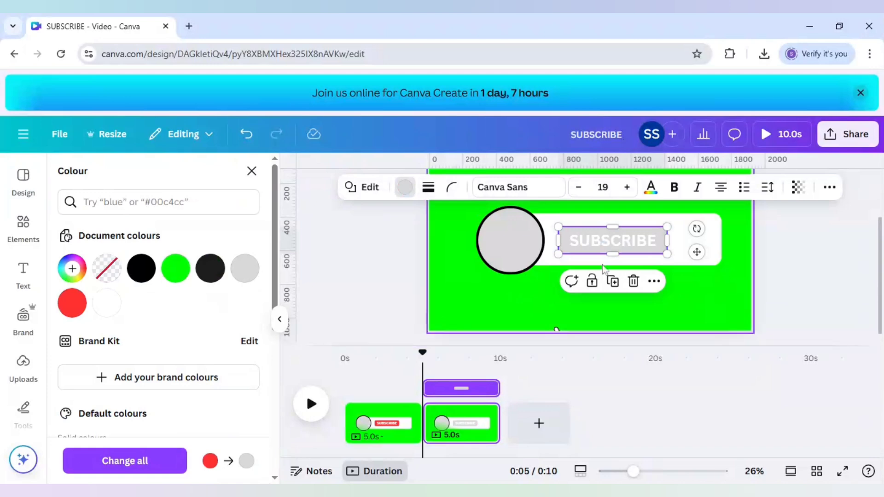
Step: Set the SUBSCRIBE text colour on the second page to near-black #1d1d1b
left_click(606, 249)
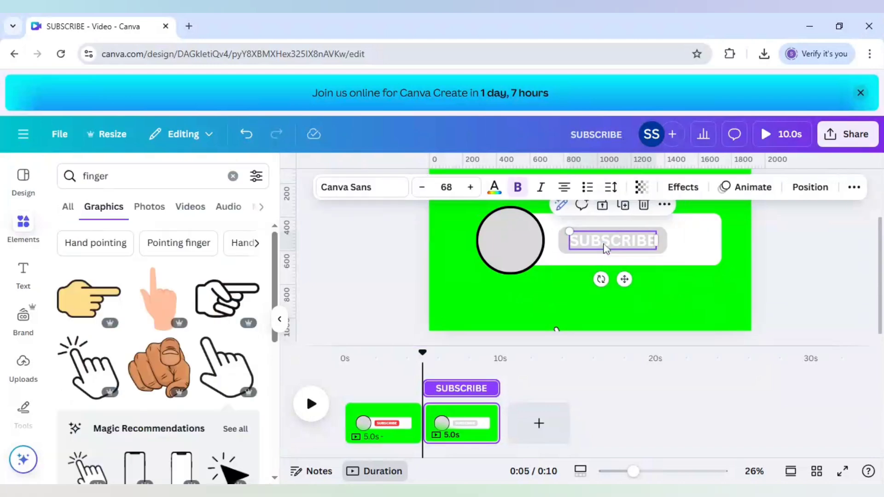
left_click(495, 188)
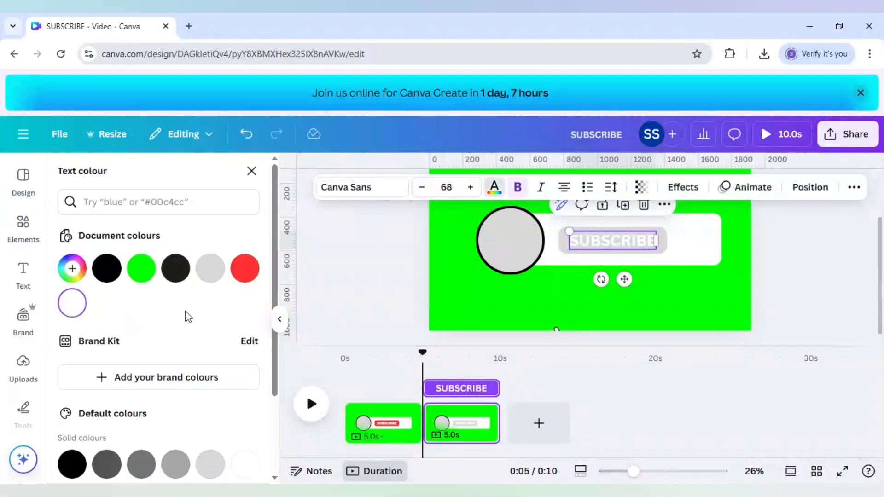
left_click(175, 269)
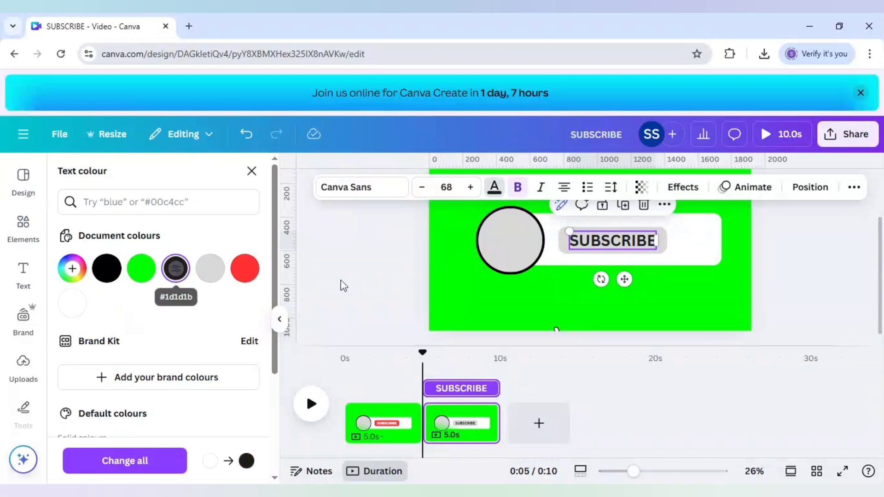
left_click(341, 281)
left_click(349, 292)
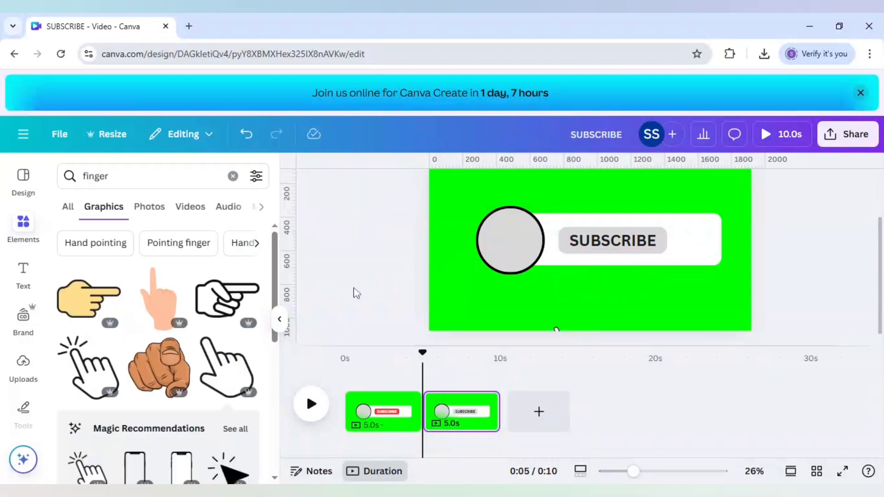
Step: Change the text on the second page's grey bar to SUBSCRIBED
left_click(652, 247)
double_click(653, 246)
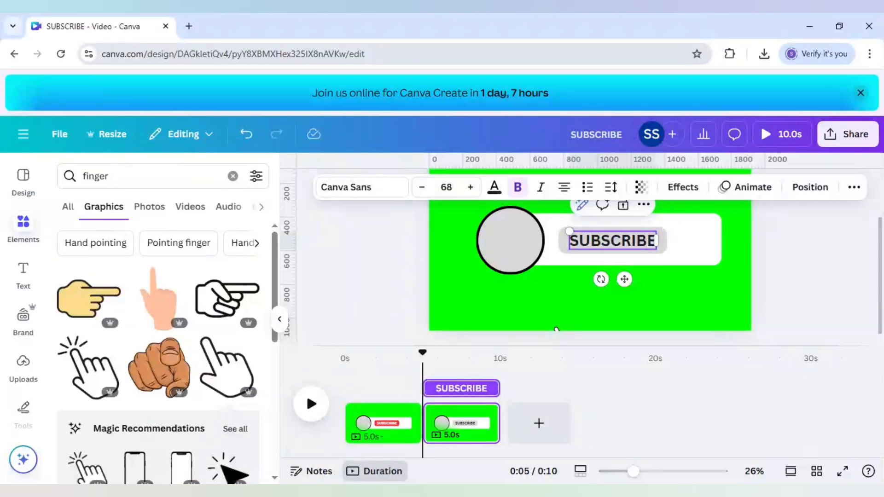
type("D")
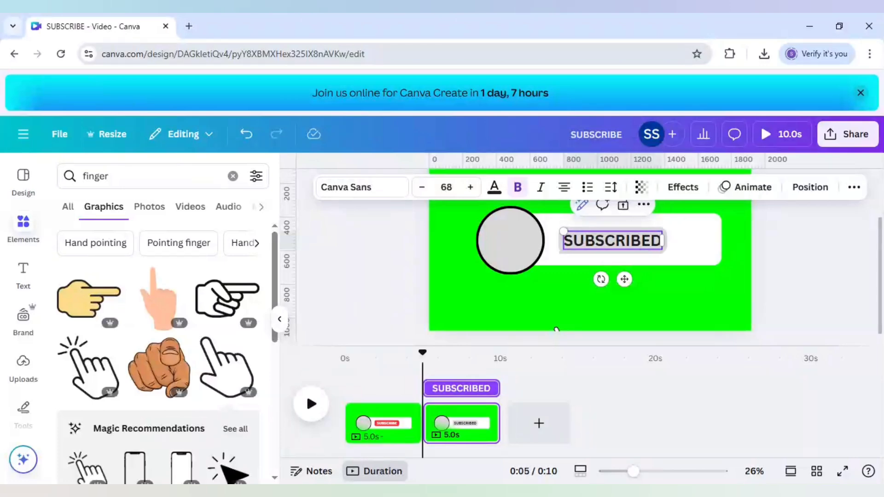
left_click(826, 299)
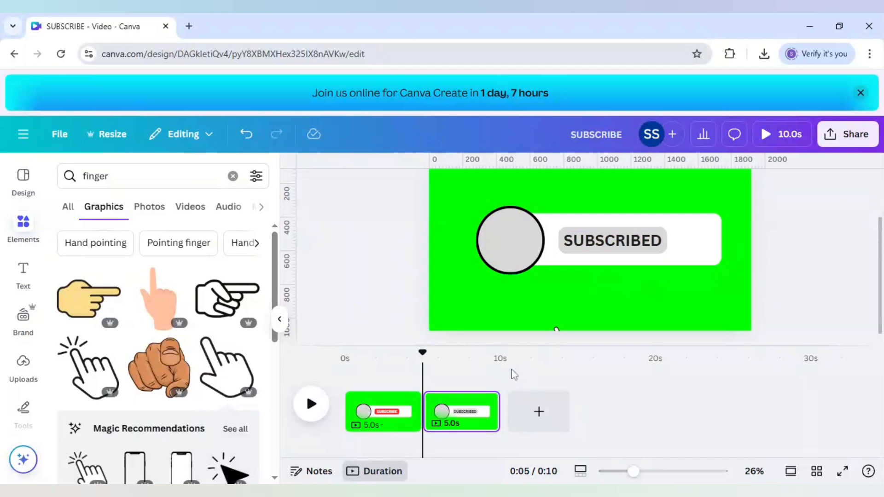
Step: Undo the last change and scrub the timeline to 6.9 s to check the hand on the second page
left_click(560, 332)
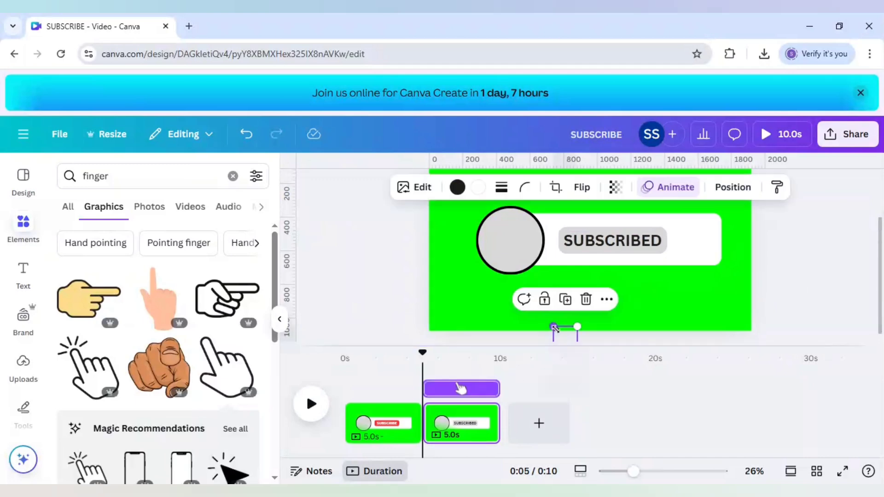
key("ctrl+z")
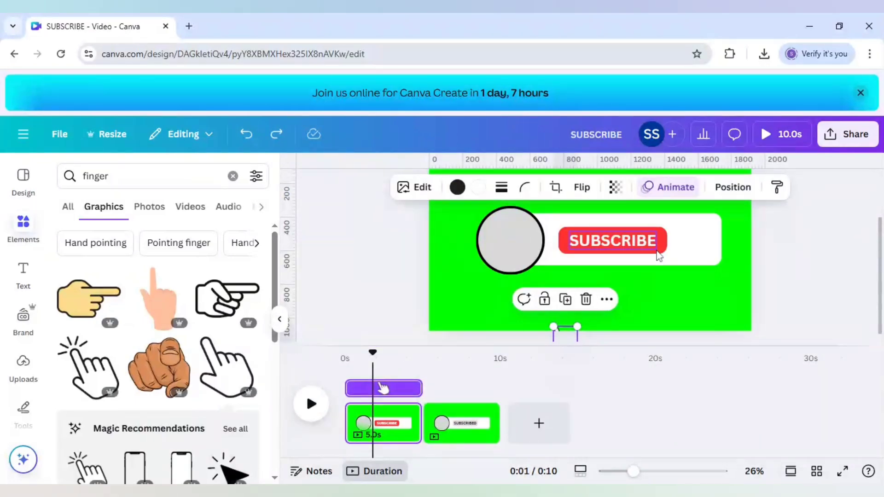
left_click_drag(410, 360, 456, 359)
left_click(470, 426)
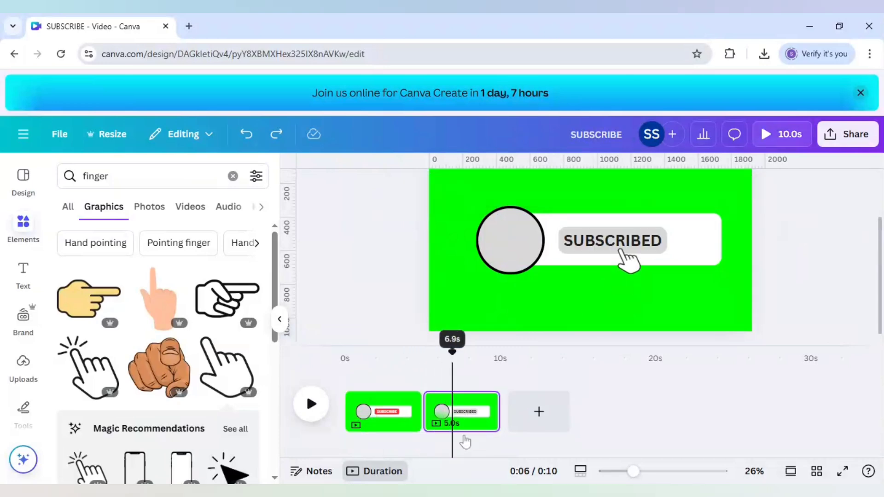
Step: Delete the hand's animation path on the second page and place the hand over the lower edge of the SUBSCRIBED bar
left_click(635, 272)
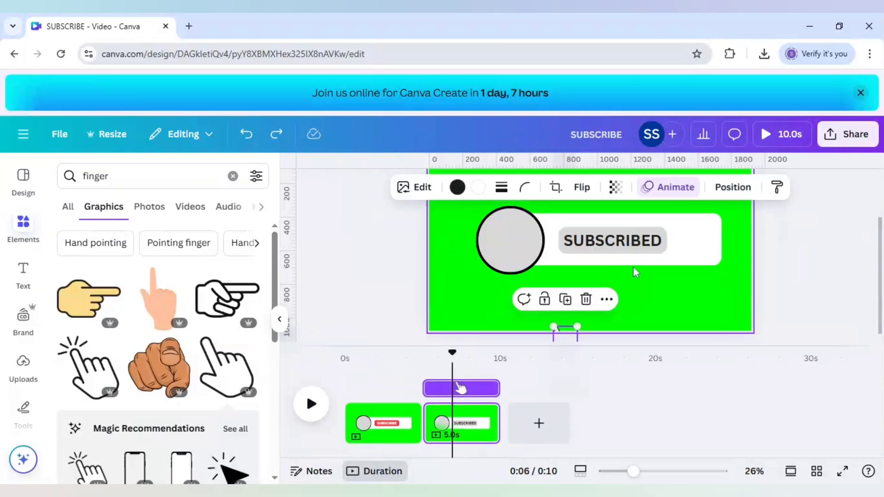
left_click(683, 195)
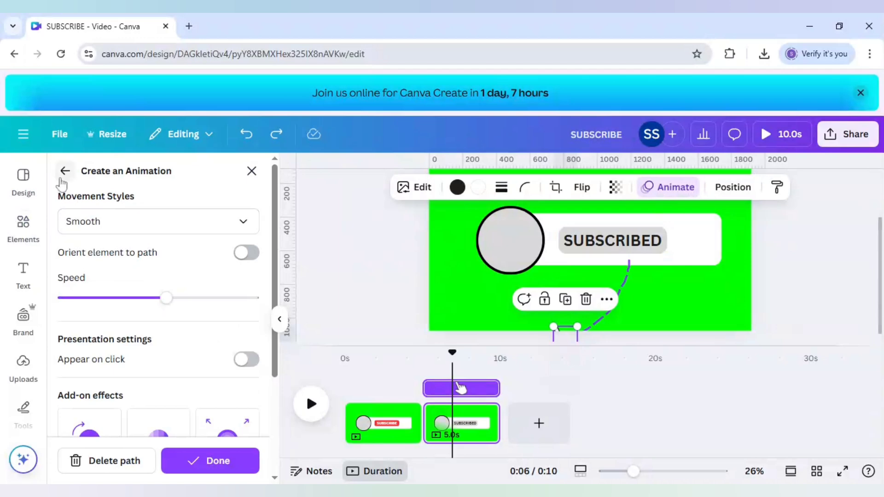
left_click(121, 469)
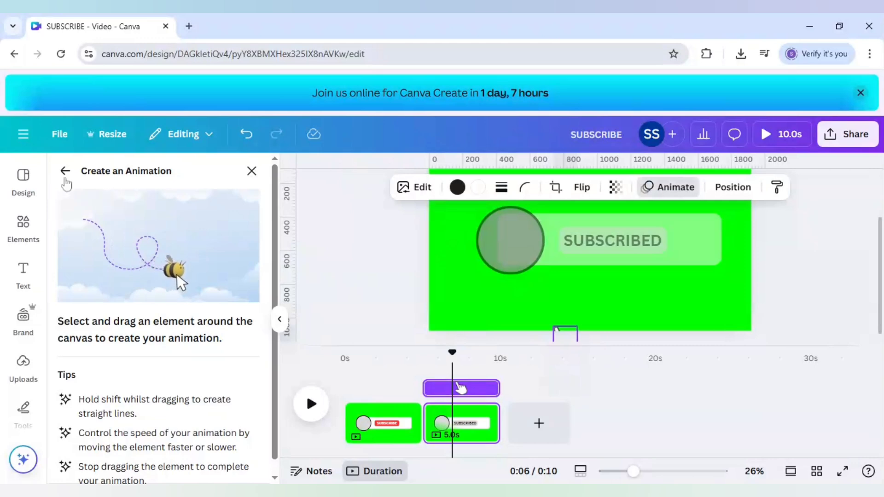
left_click(65, 172)
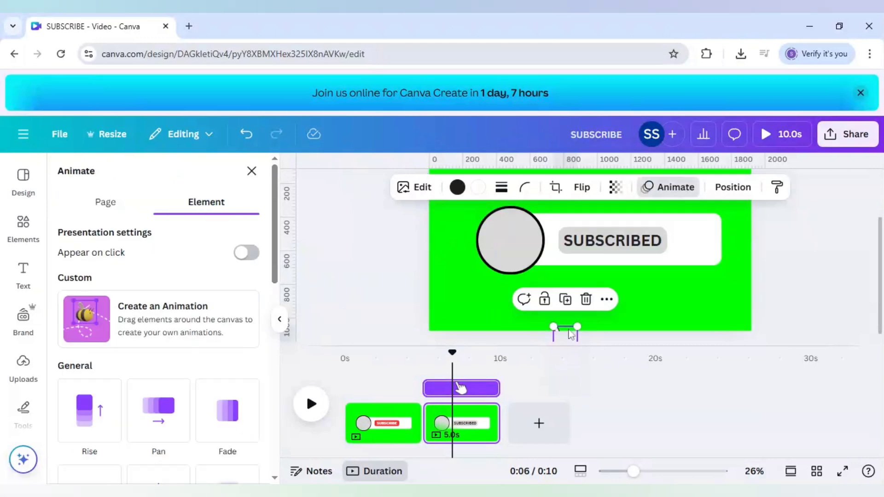
left_click_drag(571, 334, 631, 251)
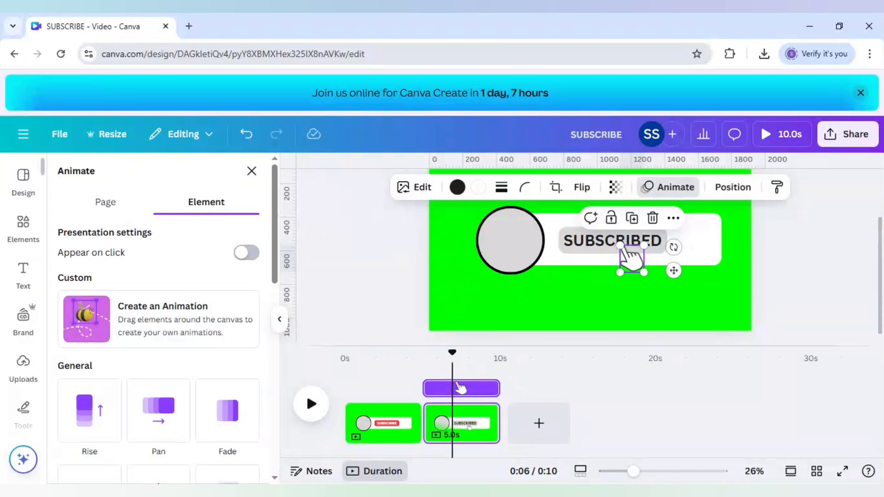
Step: Add a small circle on the white panel to the right of the SUBSCRIBED bar and fill it with red
left_click(24, 227)
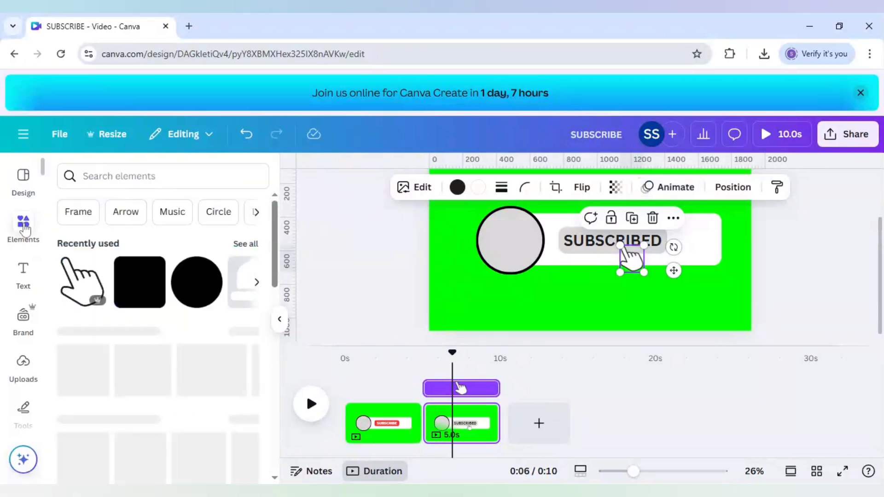
left_click(194, 282)
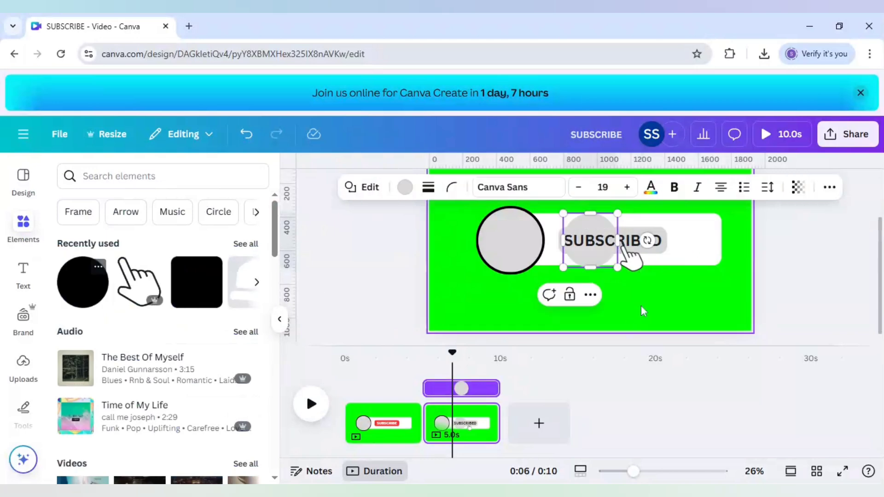
left_click_drag(563, 213, 586, 236)
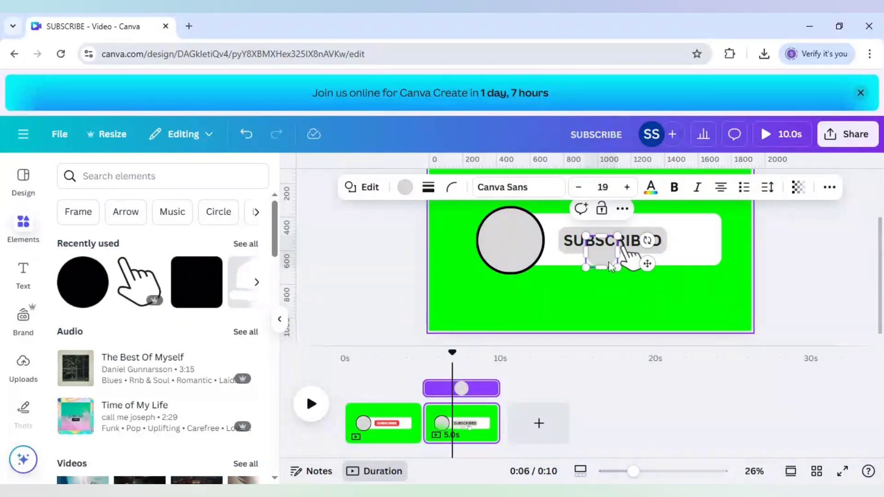
left_click_drag(611, 268, 701, 241)
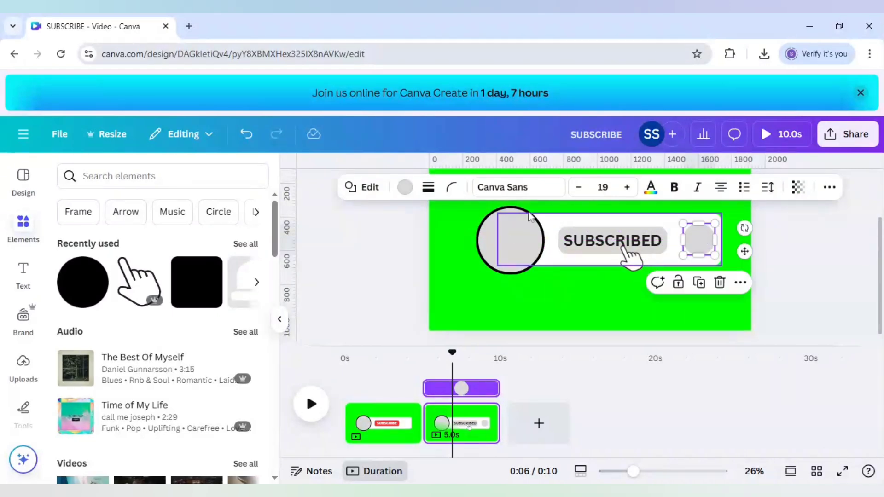
left_click(406, 187)
left_click(72, 304)
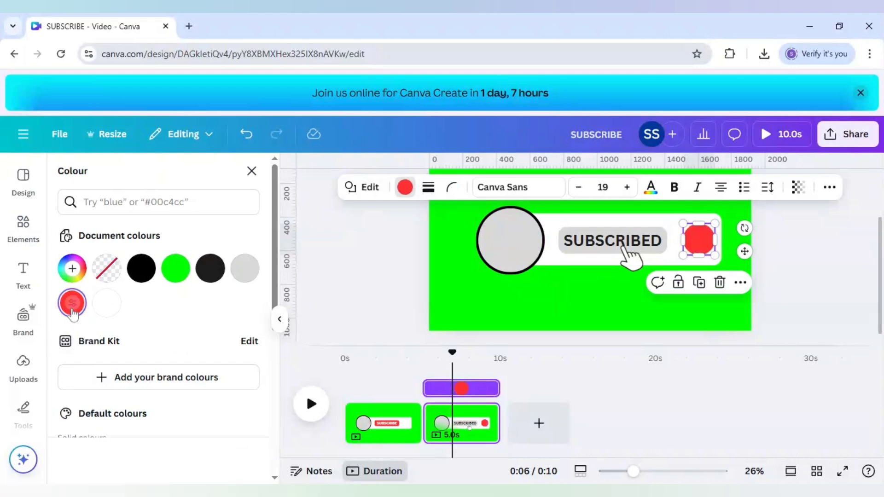
left_click(348, 319)
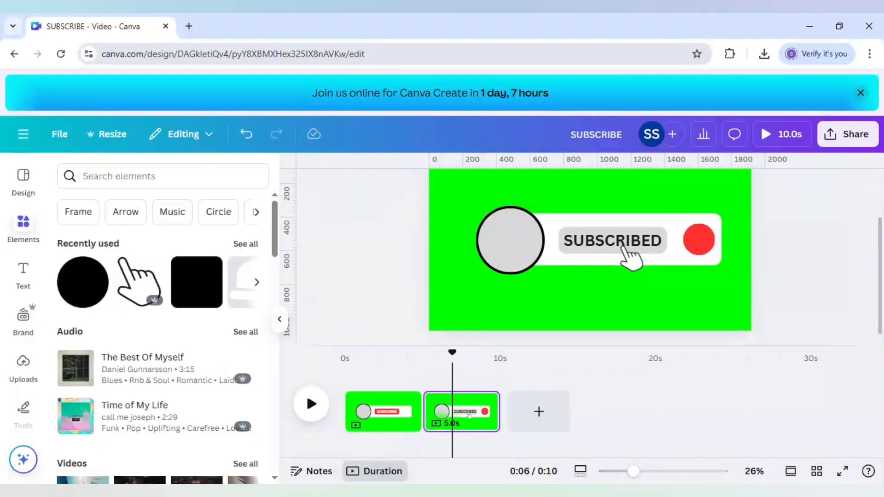
Step: Search the element graphics for bell icon, filter them to Animated, and add the white bell to the second page
left_click(120, 176)
type("bell icon")
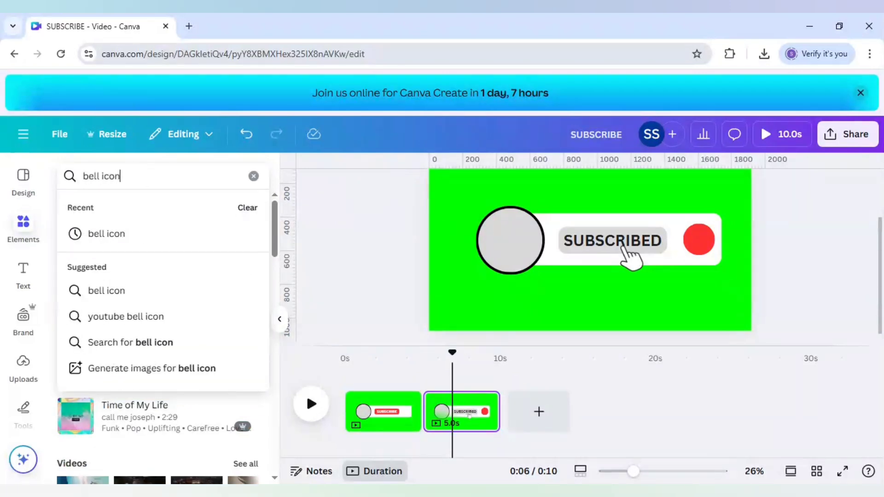
key("Return")
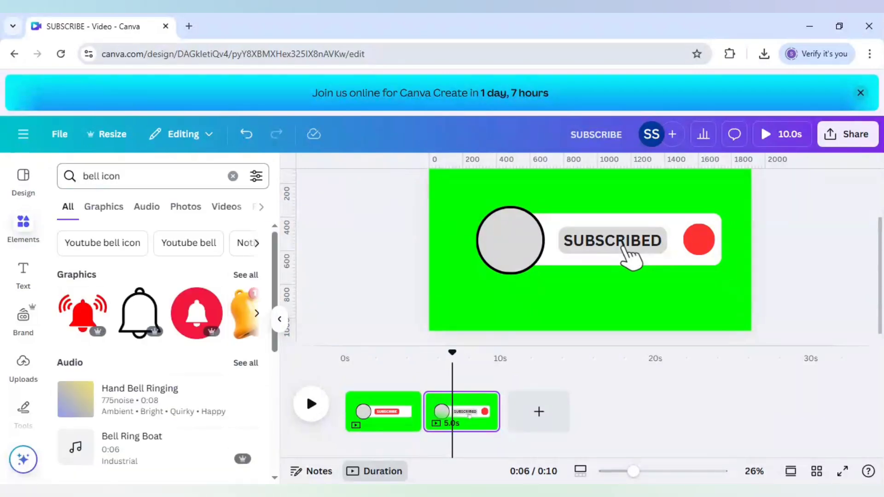
left_click(116, 210)
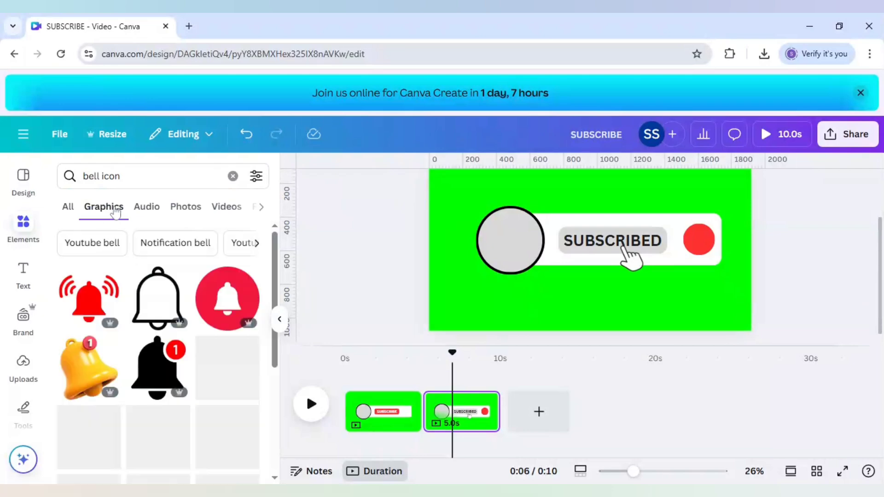
left_click(256, 180)
scroll(151, 315, "down", 3)
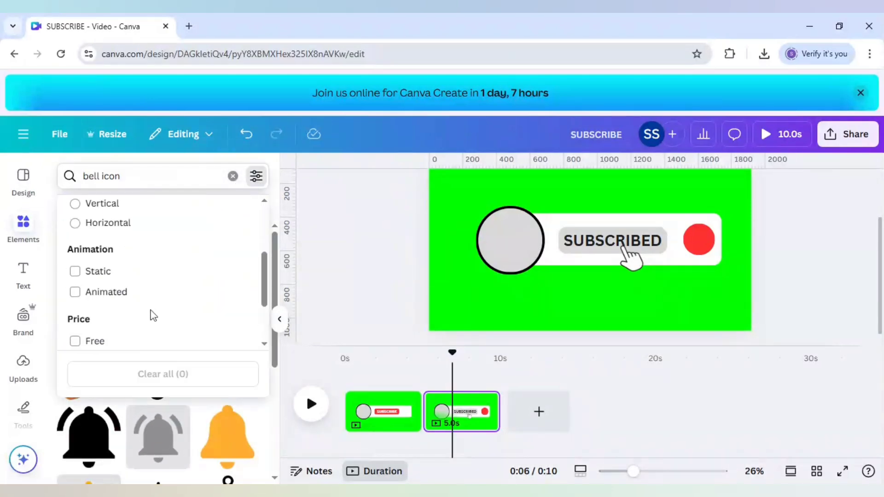
left_click(75, 293)
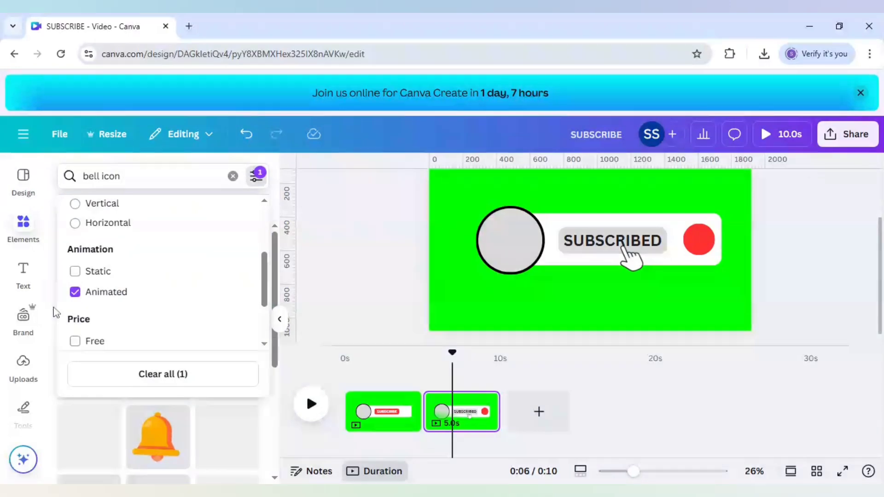
left_click(53, 308)
scroll(54, 308, "down", 2)
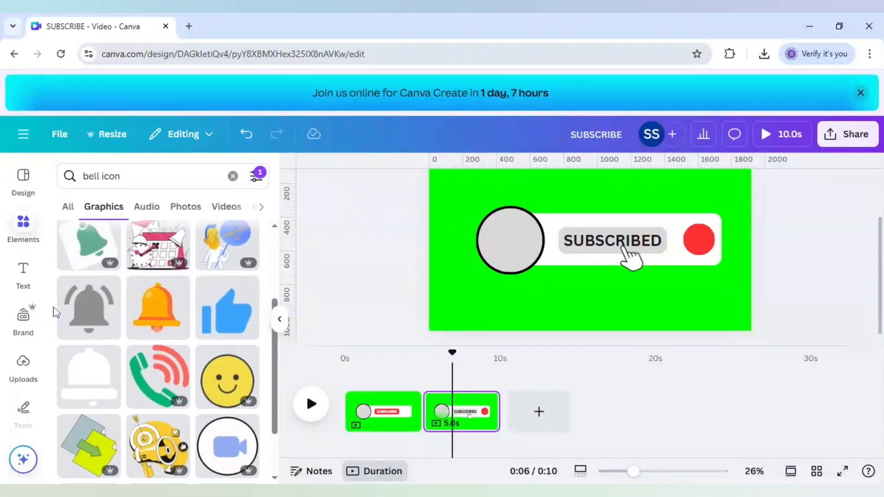
left_click(88, 387)
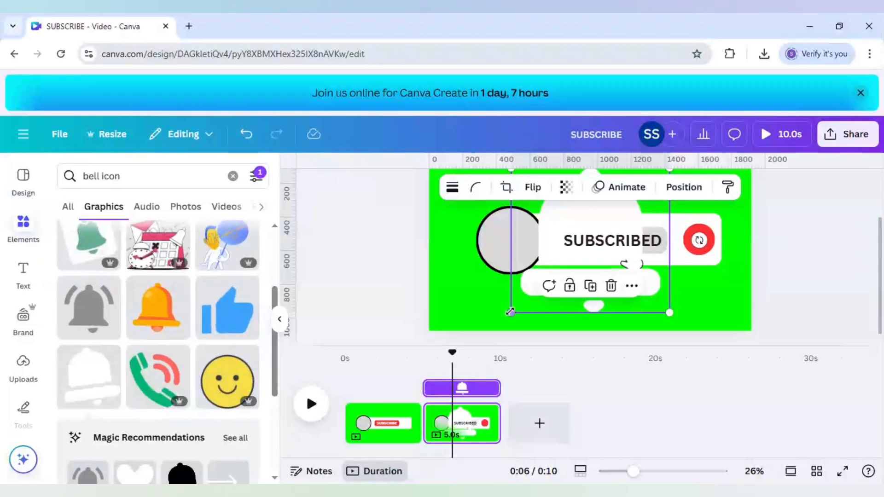
Step: Shrink the white bell to fit inside the red circle and centre it there on the second page
left_click_drag(510, 312, 663, 242)
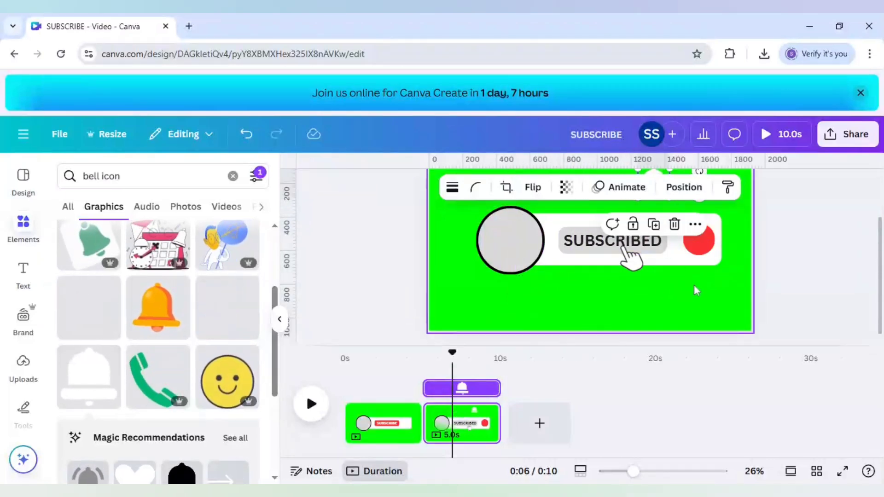
scroll(695, 284, "up", 1)
left_click_drag(706, 274, 671, 257)
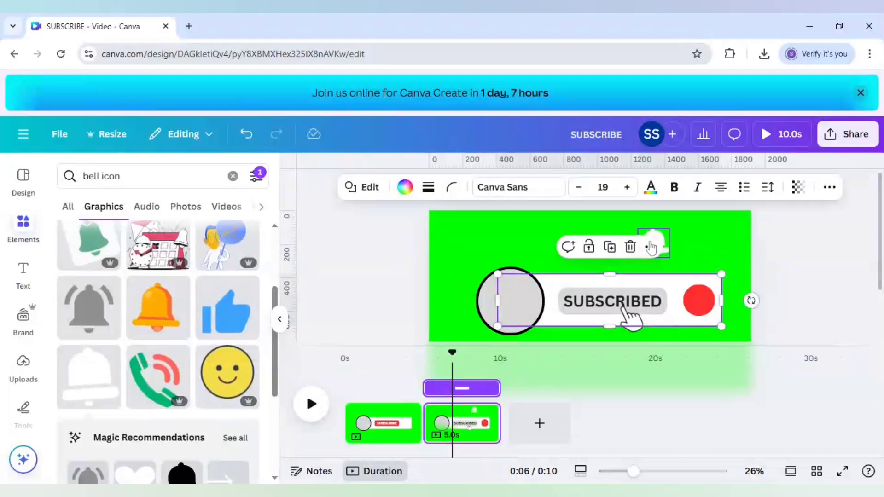
left_click(650, 248)
left_click(690, 247)
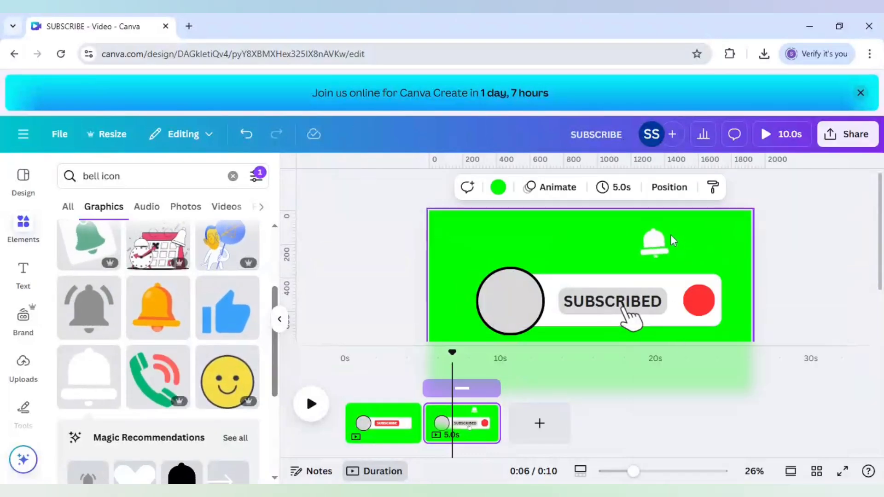
left_click_drag(657, 237, 709, 292)
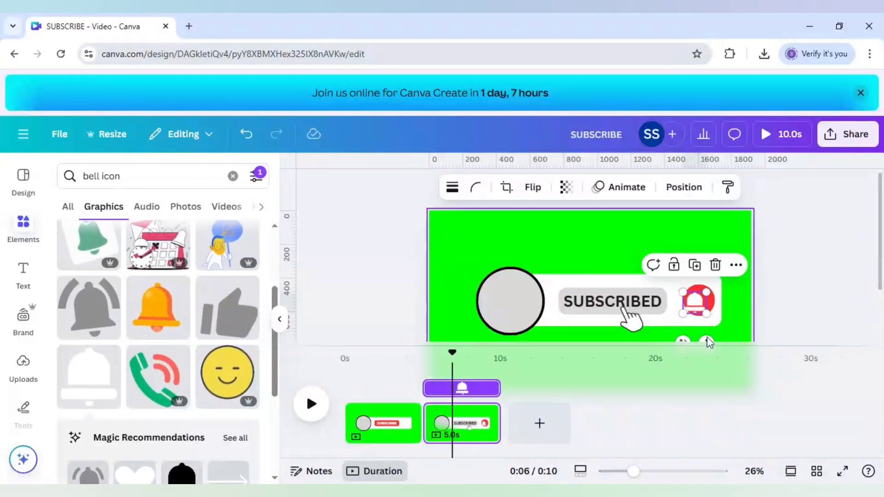
left_click_drag(711, 337, 711, 333)
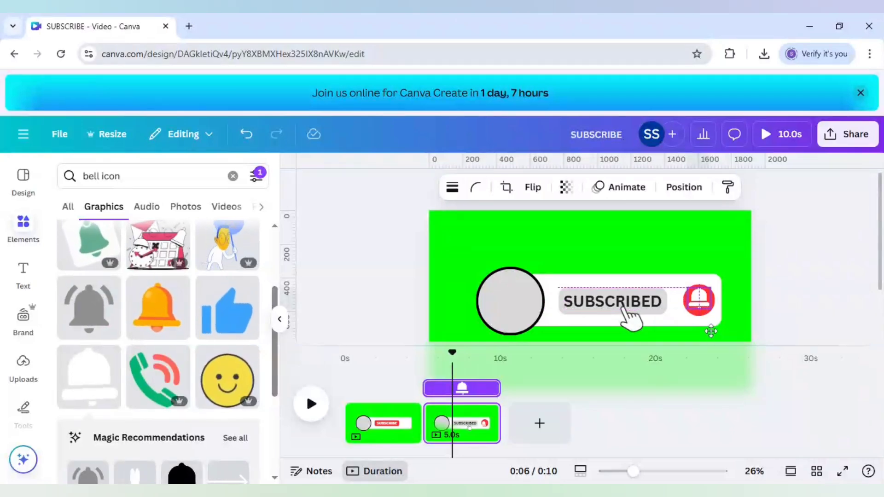
left_click_drag(712, 333, 724, 328)
left_click(778, 307)
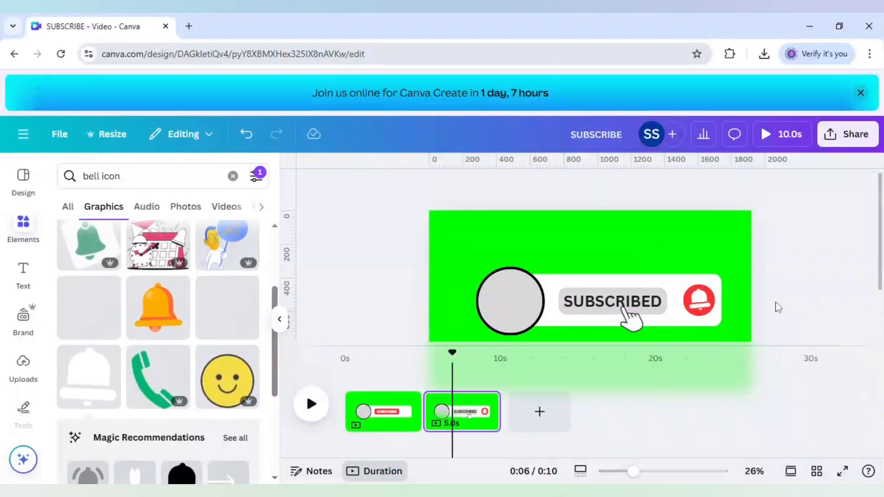
Step: Group the white bell with the red circle behind it
left_click(701, 293)
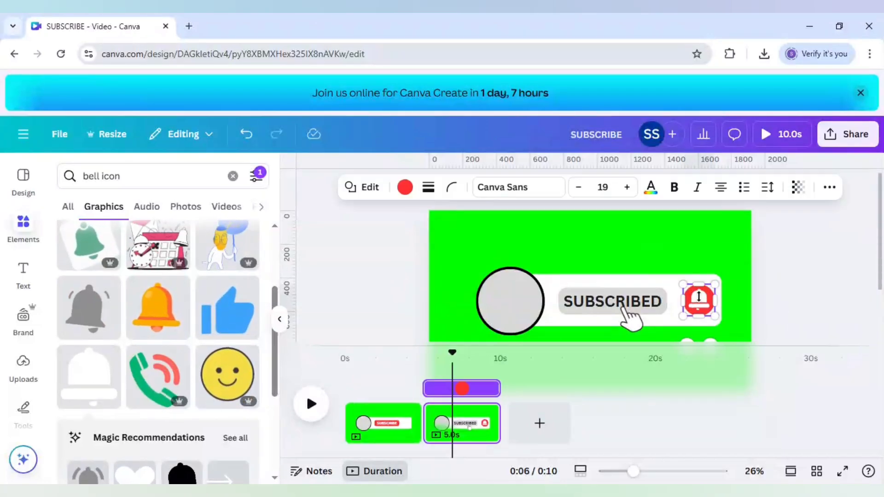
left_click(700, 303, "shift")
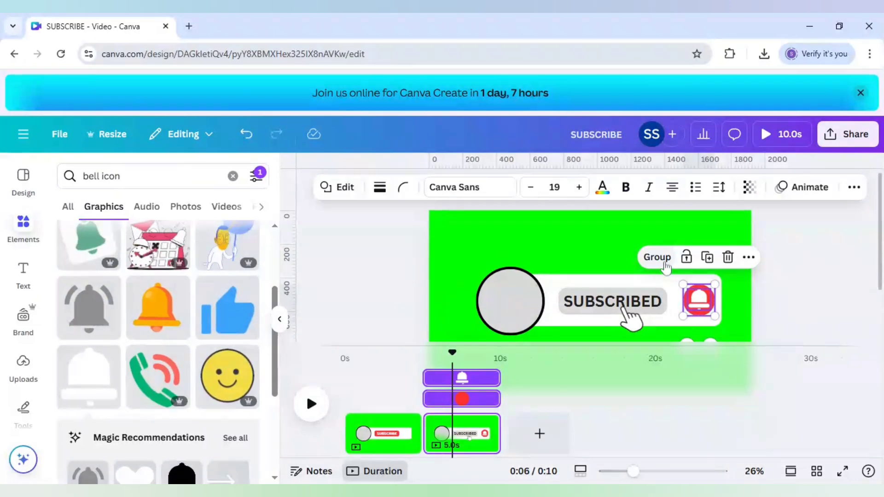
left_click(665, 264)
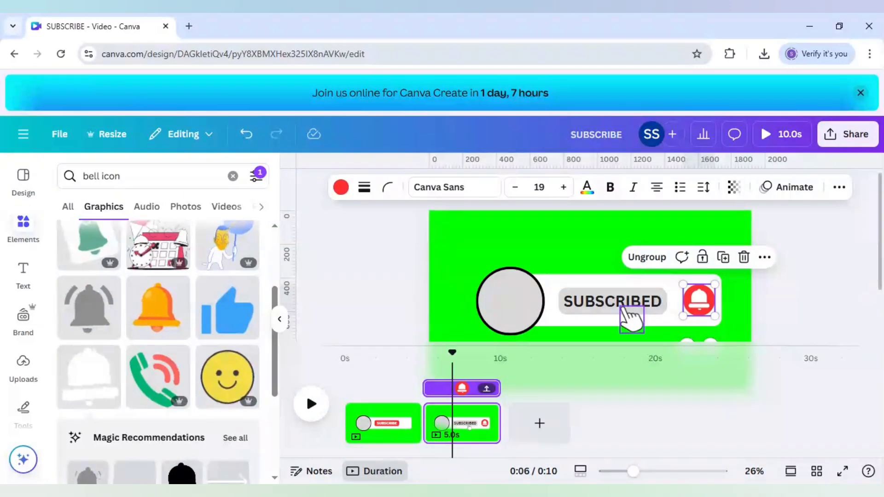
Step: Move the hand to the top of the second page's layer order, above the SUBSCRIBED text
left_click(628, 317)
right_click(633, 318)
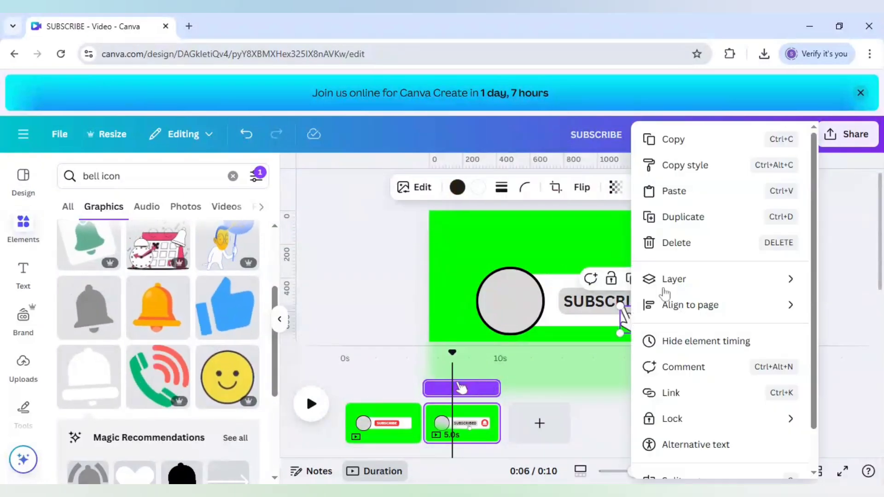
mouse_move(665, 292)
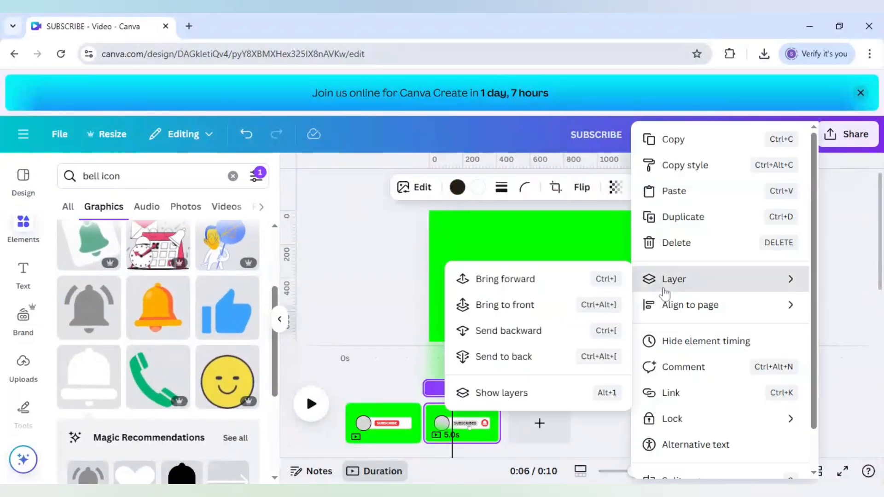
left_click(515, 393)
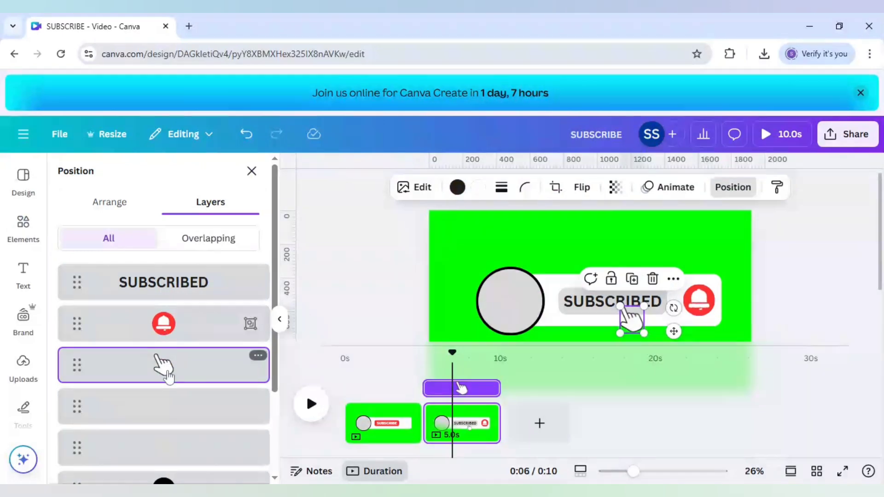
left_click_drag(174, 312, 172, 277)
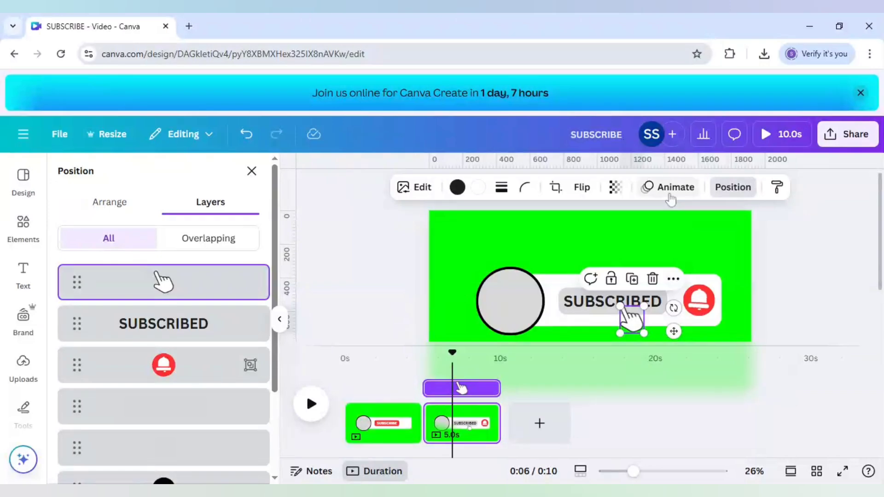
Step: Create a custom animation for the hand that curves from the SUBSCRIBED bar to the bell
left_click(671, 199)
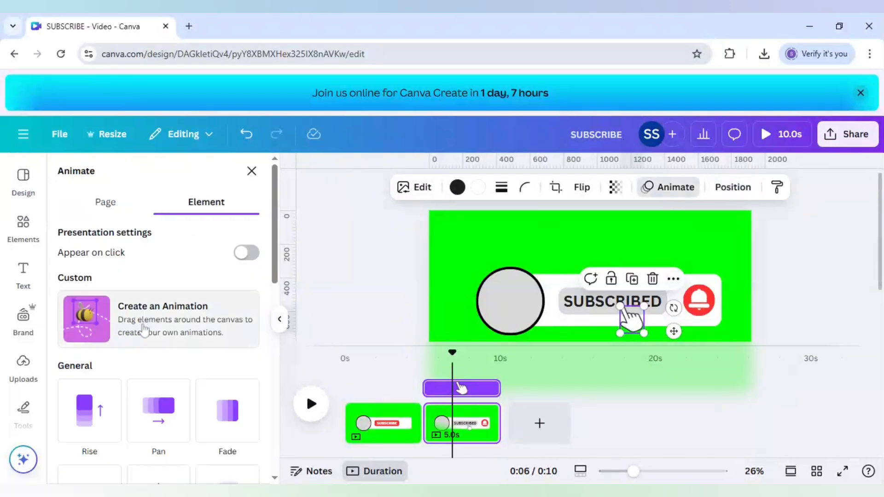
left_click(144, 330)
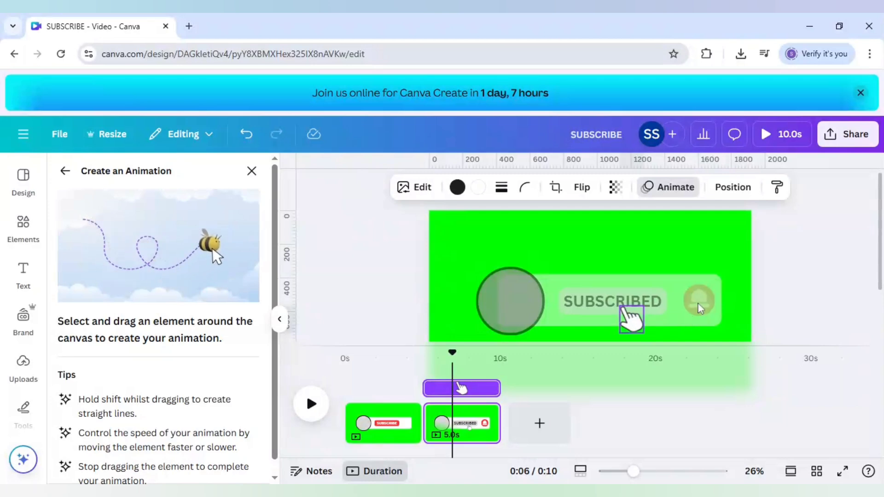
mouse_move(632, 319)
left_mouse_down()
mouse_move(652, 337)
mouse_move(686, 333)
mouse_move(707, 318)
left_mouse_up()
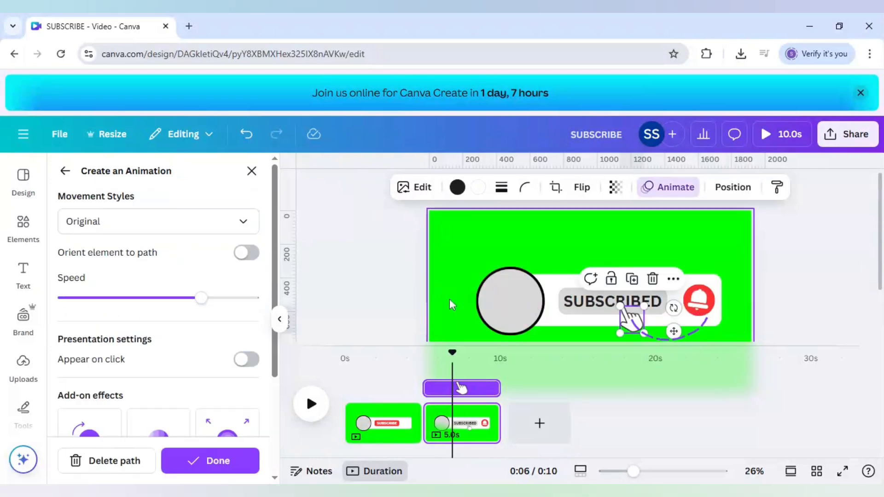
Step: Set the hand path's movement style to Smooth and reduce its speed
left_click(112, 226)
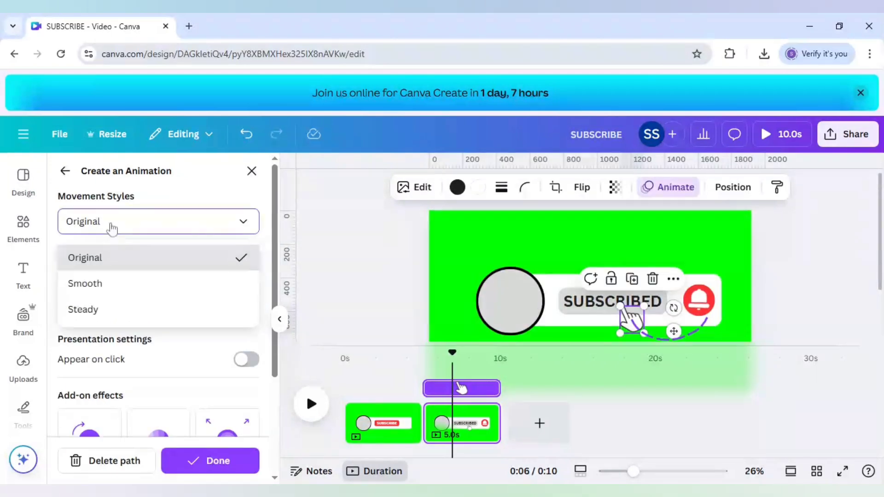
left_click(99, 290)
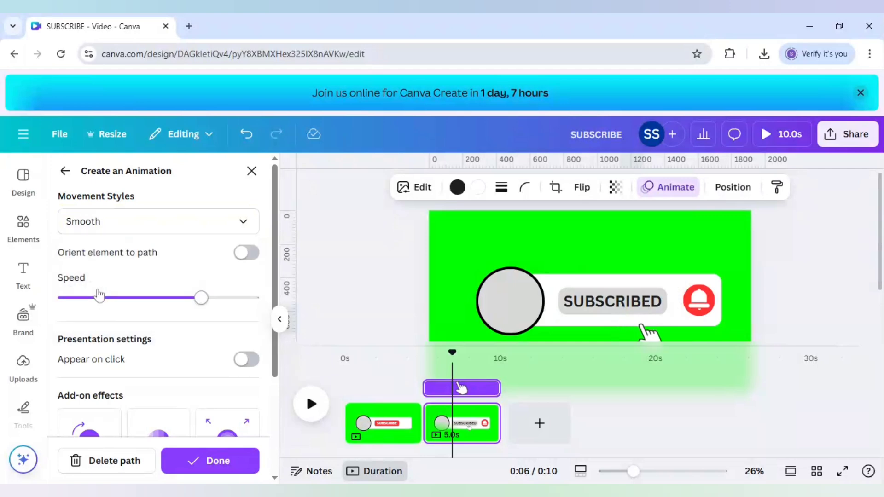
left_click_drag(193, 305, 163, 304)
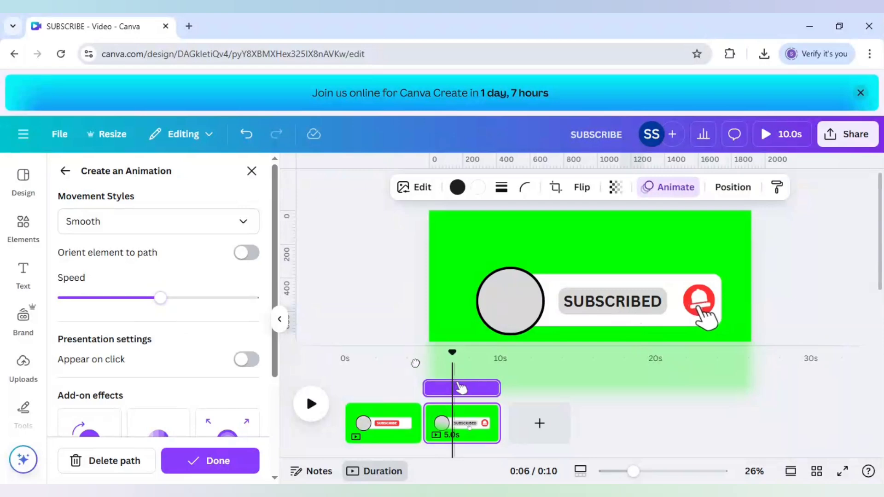
Step: Trim the end of the first page to a duration of 2.0 s
left_click_drag(415, 361, 332, 376)
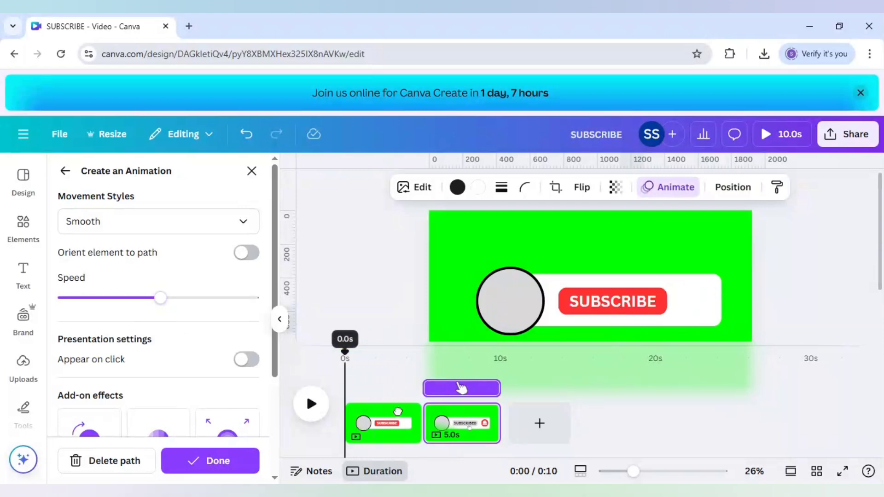
left_click(398, 414)
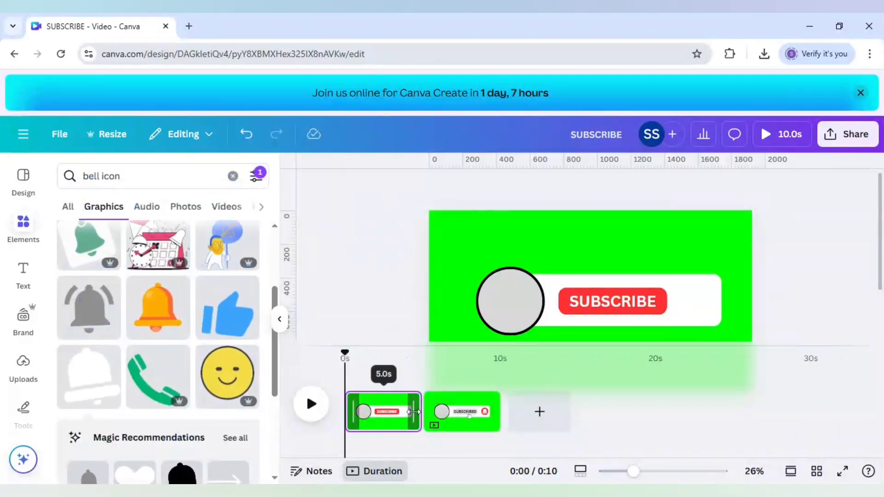
left_click_drag(413, 412, 367, 411)
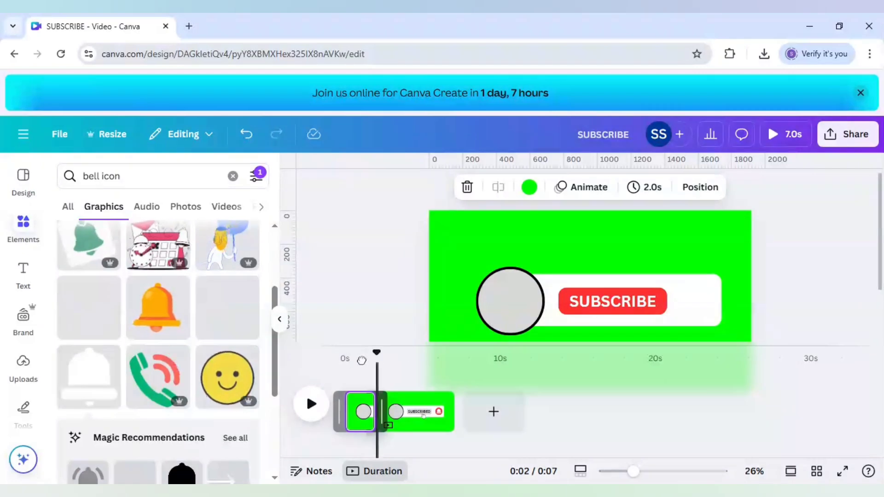
Step: Play the video from the start to check the hand's movement and the switch between the two pages
left_click_drag(362, 361, 324, 373)
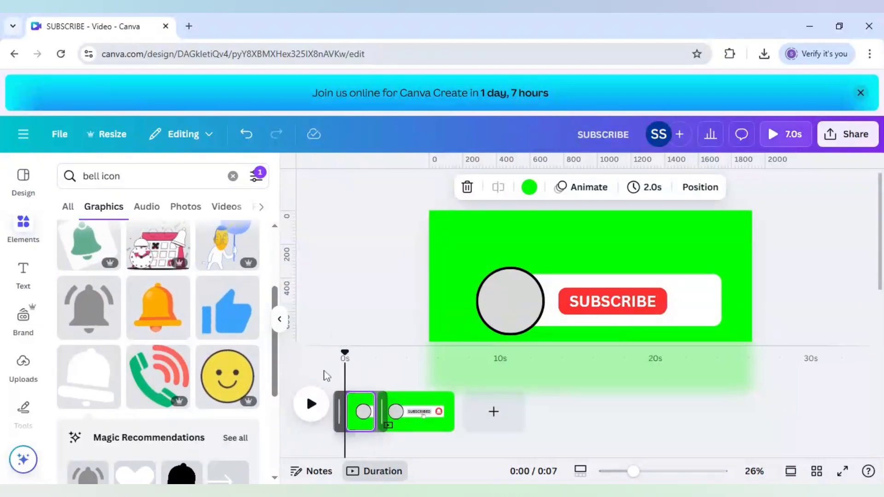
key("space")
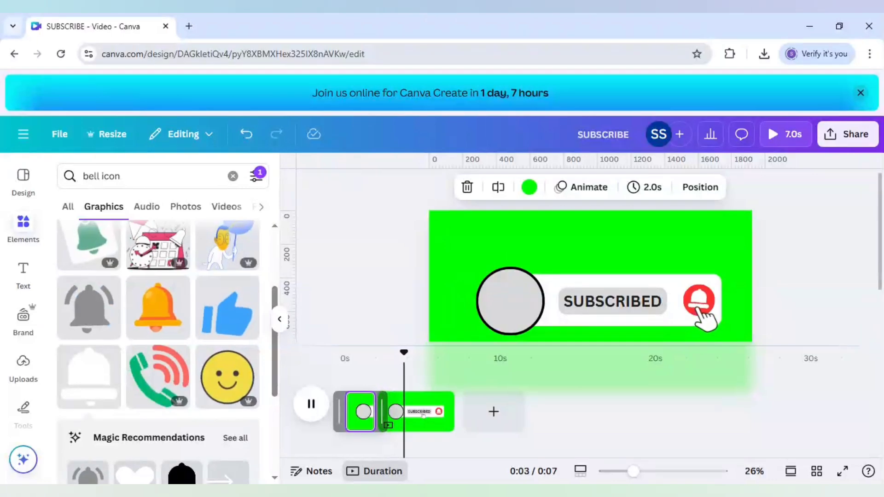
key("space")
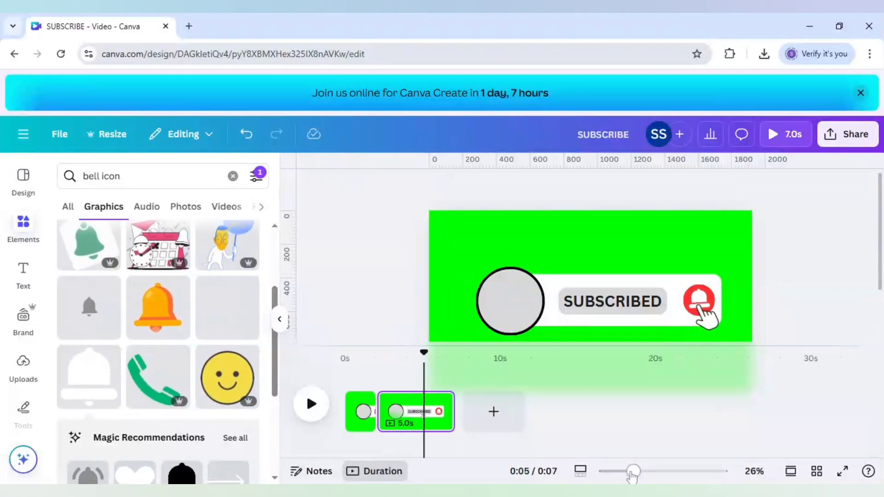
left_click_drag(634, 473, 625, 472)
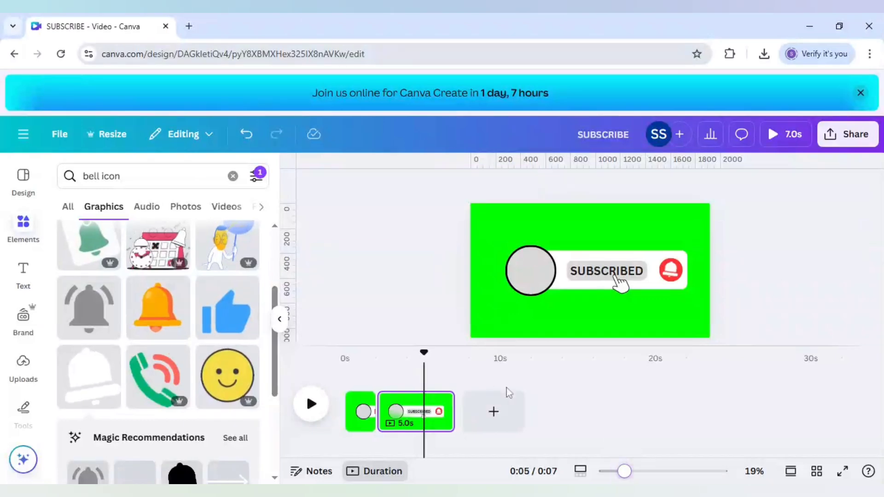
left_click_drag(388, 355, 345, 357)
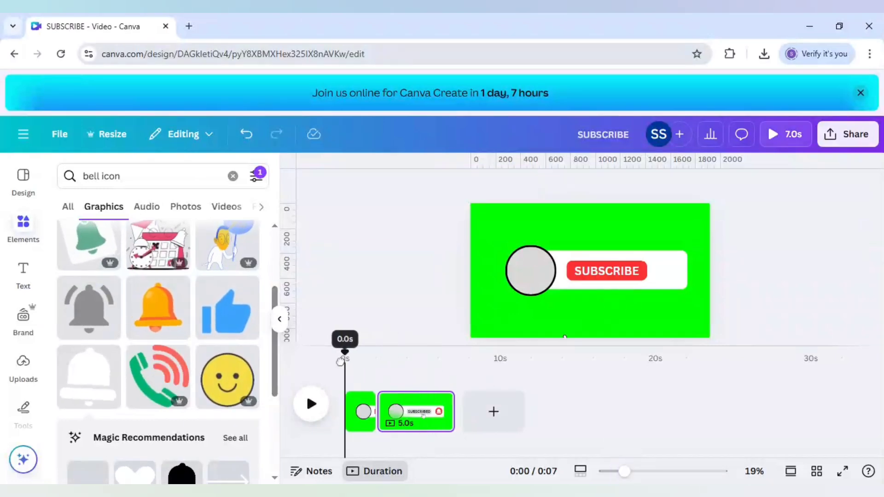
left_click(312, 404)
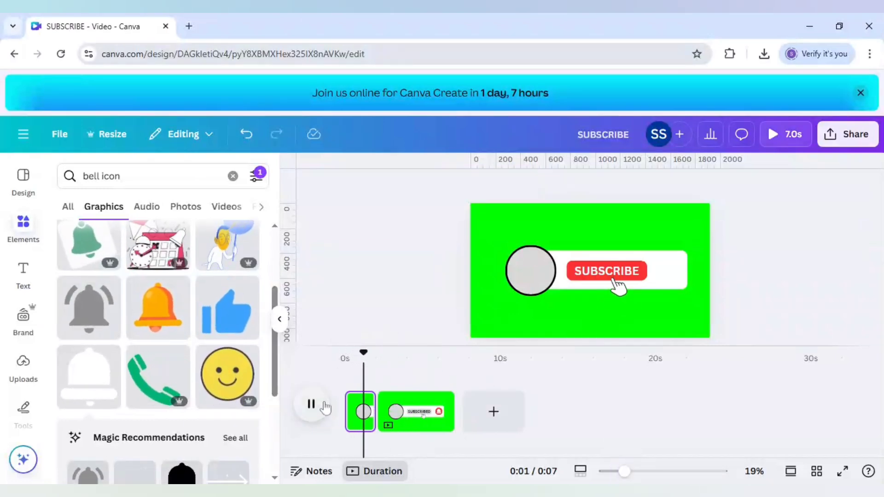
left_click(312, 404)
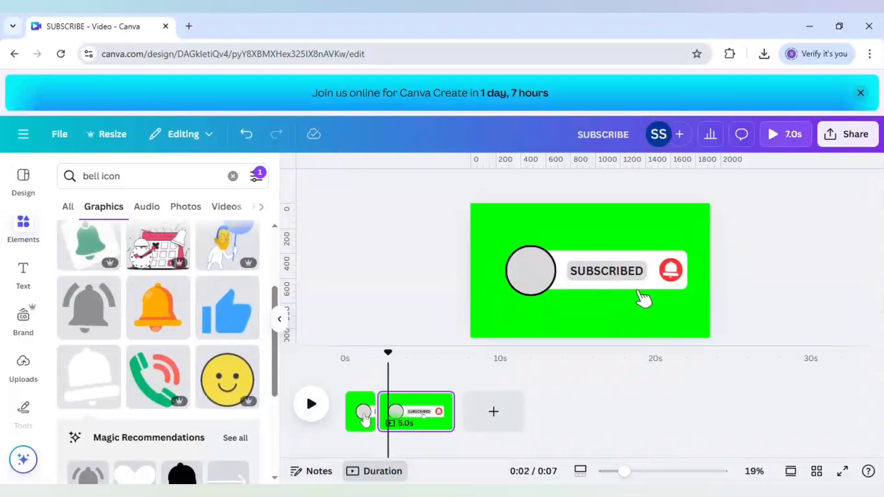
Step: Trim the first page to 1.4 s and play the video from the start to check the page change
left_click(364, 416)
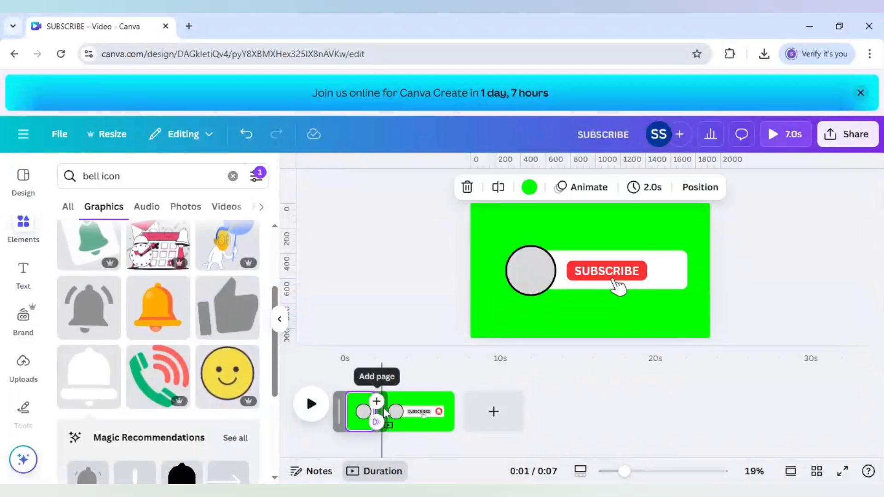
left_click_drag(377, 408, 378, 410)
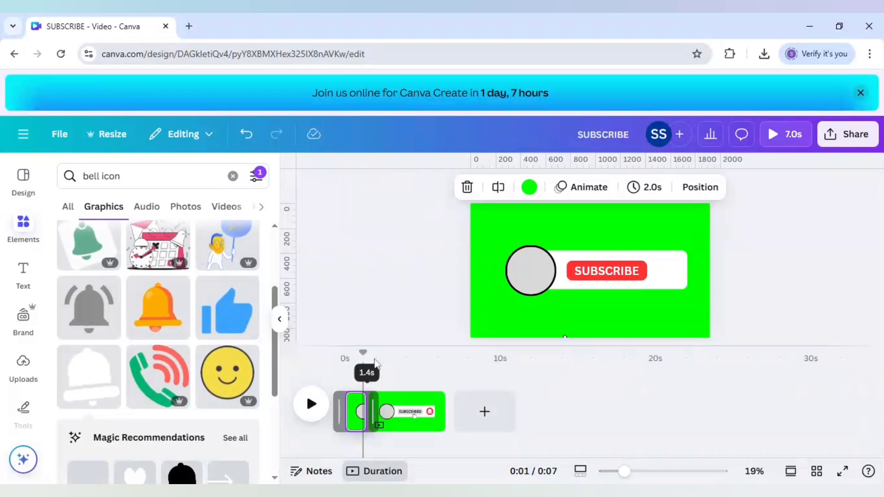
left_click_drag(367, 353, 342, 361)
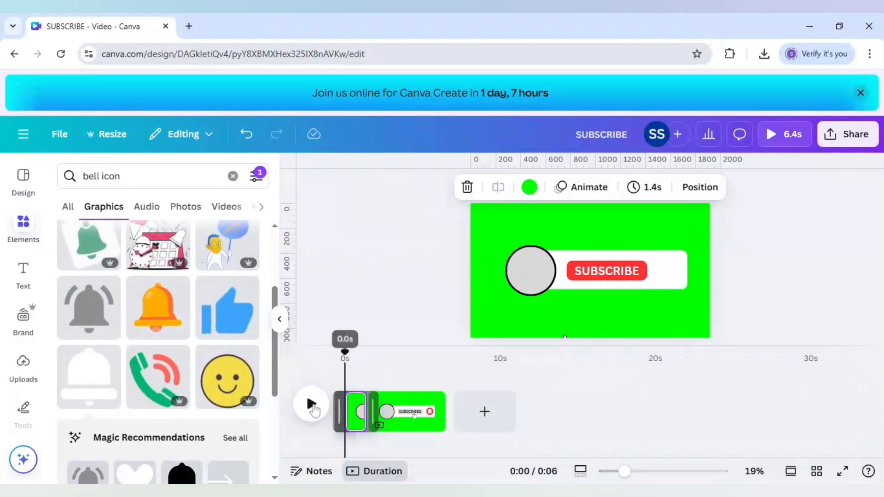
left_click(312, 405)
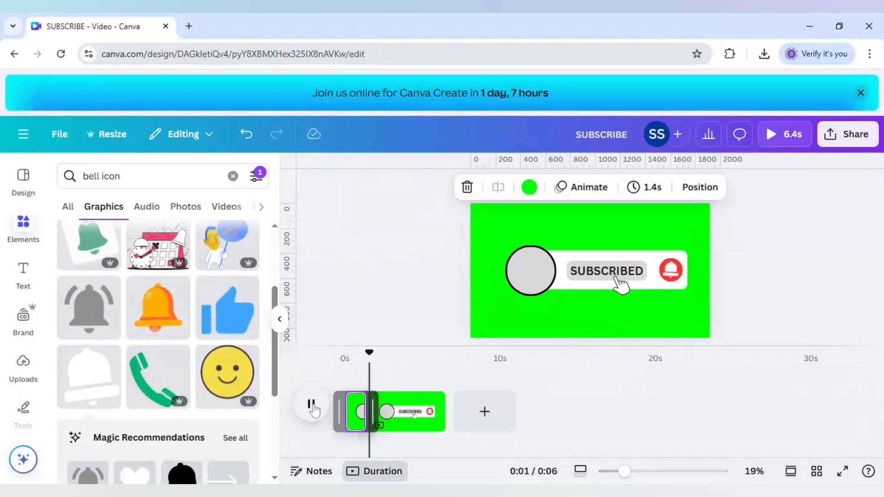
left_click(313, 406)
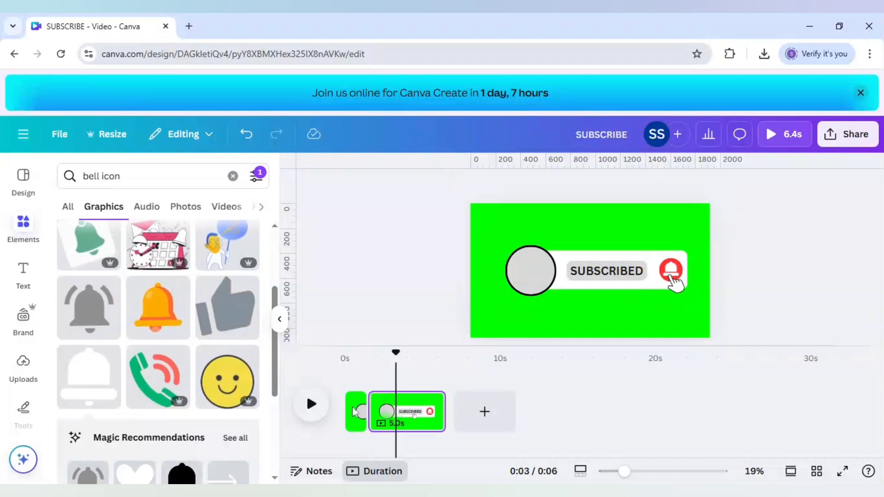
left_click_drag(396, 354, 348, 354)
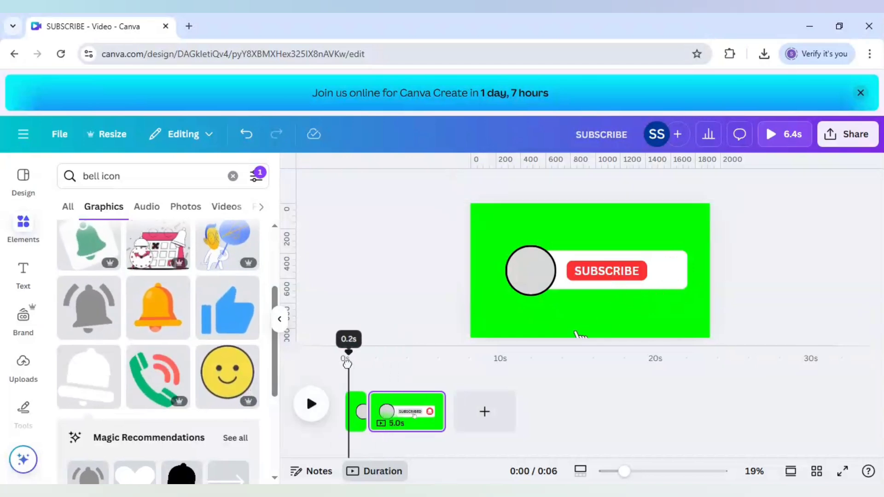
Step: Play the video and pause it on the second page, where the hand reaches the red bell icon
left_click(323, 405)
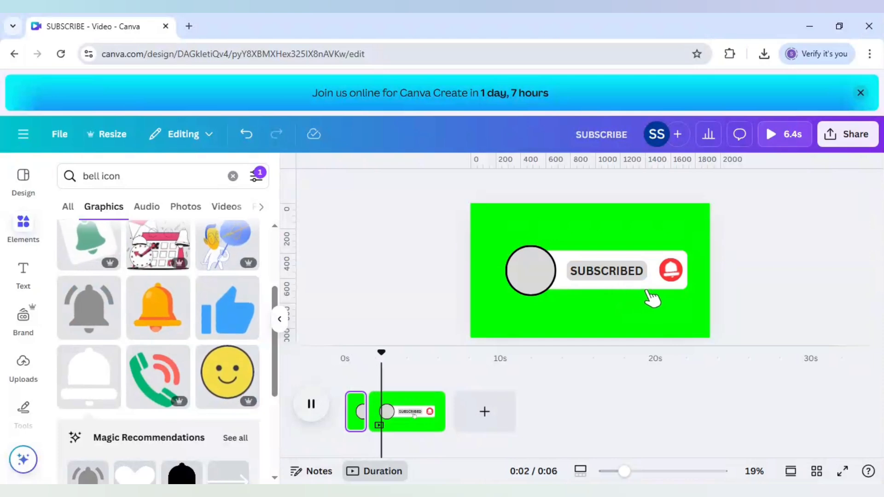
left_click(318, 406)
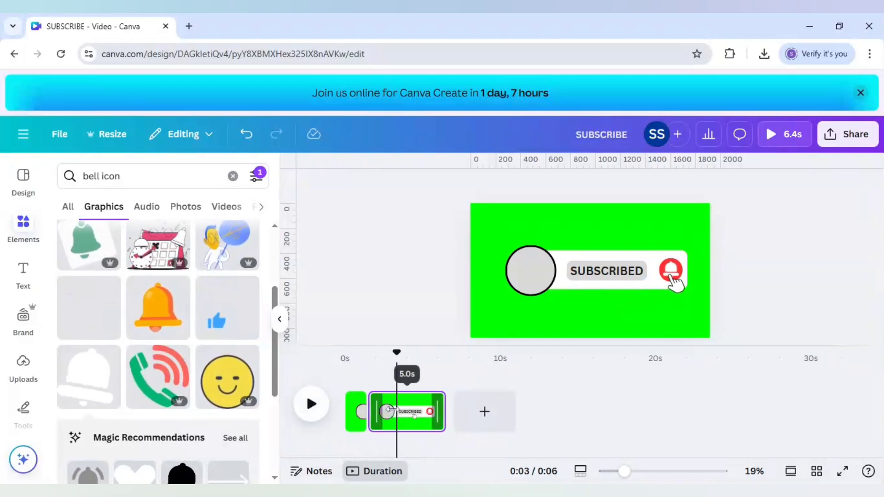
left_click(402, 415)
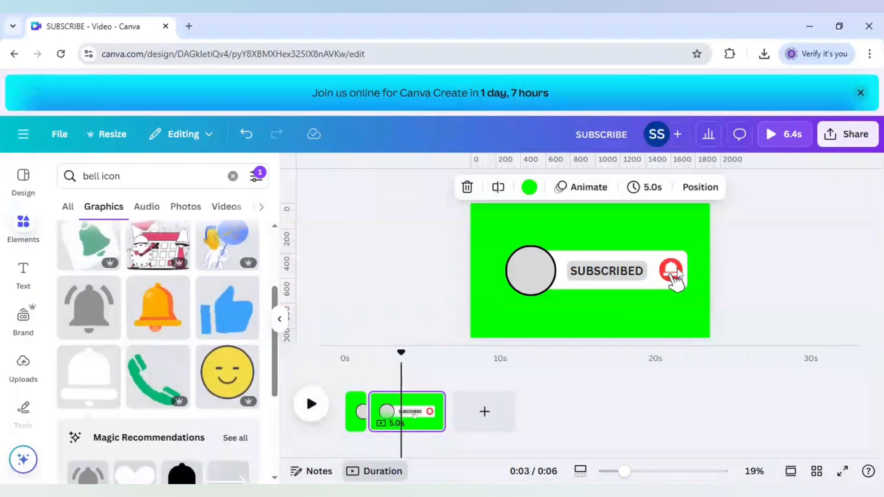
Step: Trim the start of the second page's red bell icon to a duration of 3.6 s and play the video from the start
left_click(674, 271)
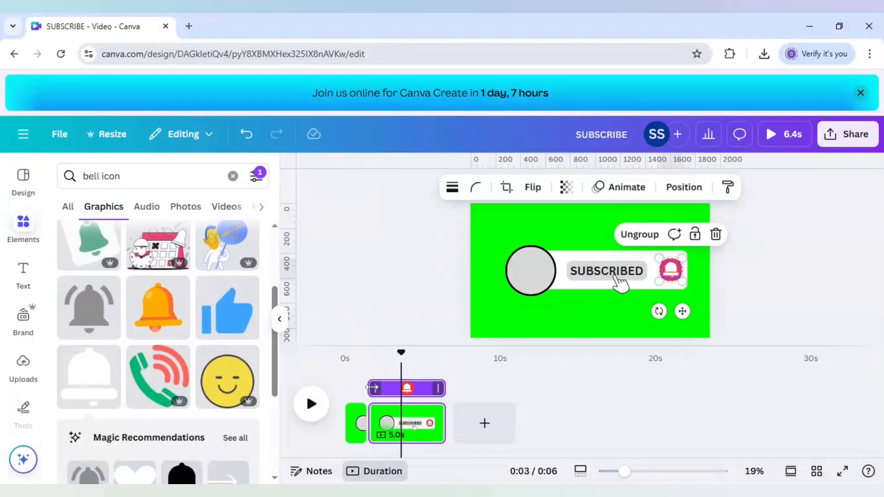
left_click_drag(376, 388, 395, 388)
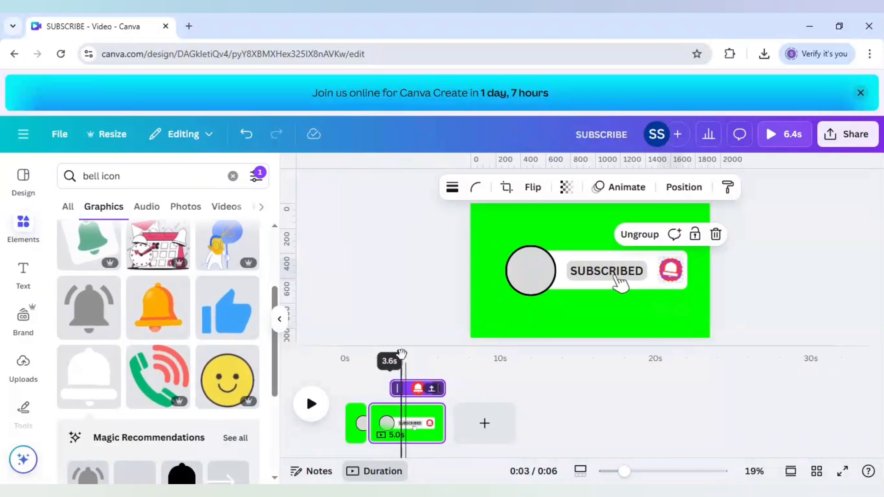
left_click_drag(401, 353, 329, 368)
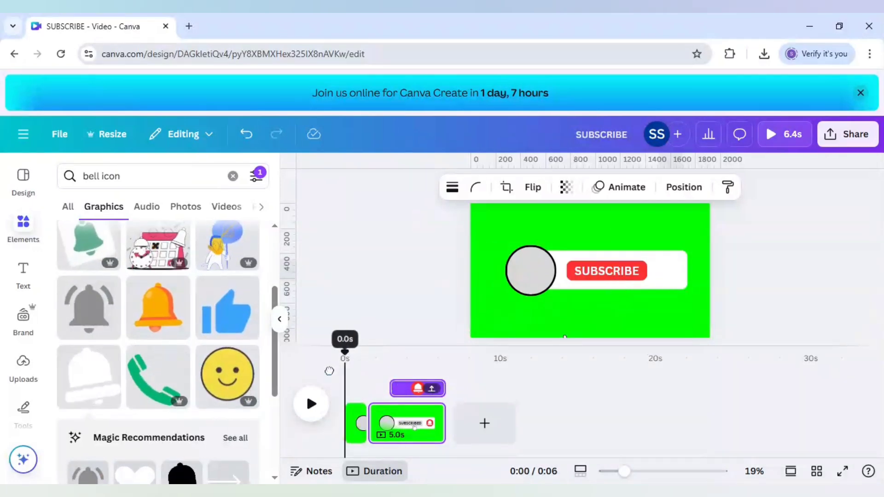
left_click(311, 404)
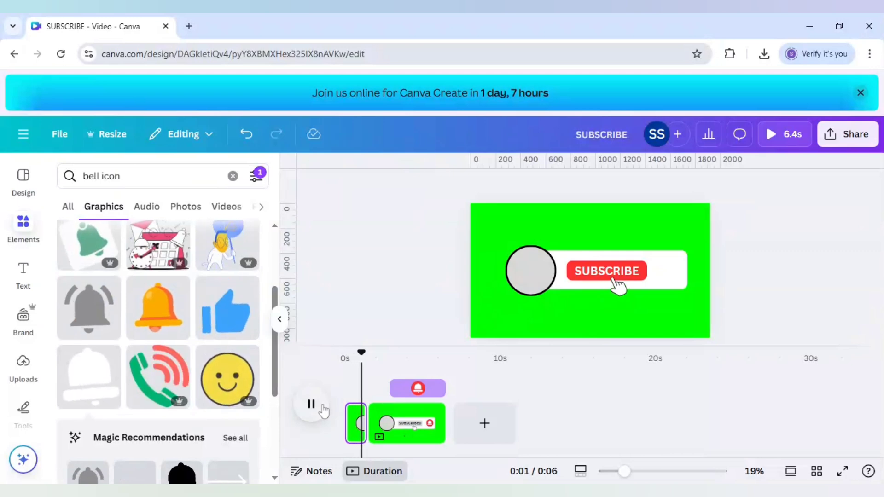